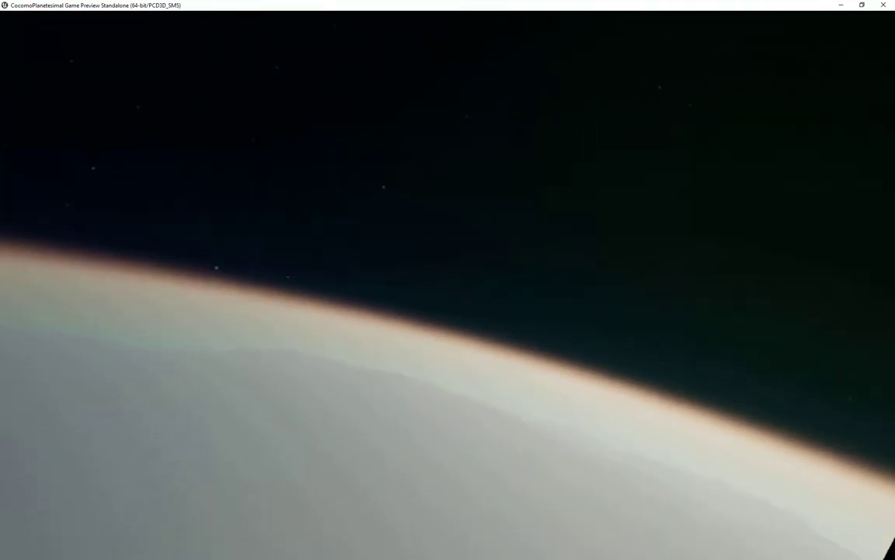
Close the standalone game preview and turn on the viewport's frame-rate display
key(Escape)
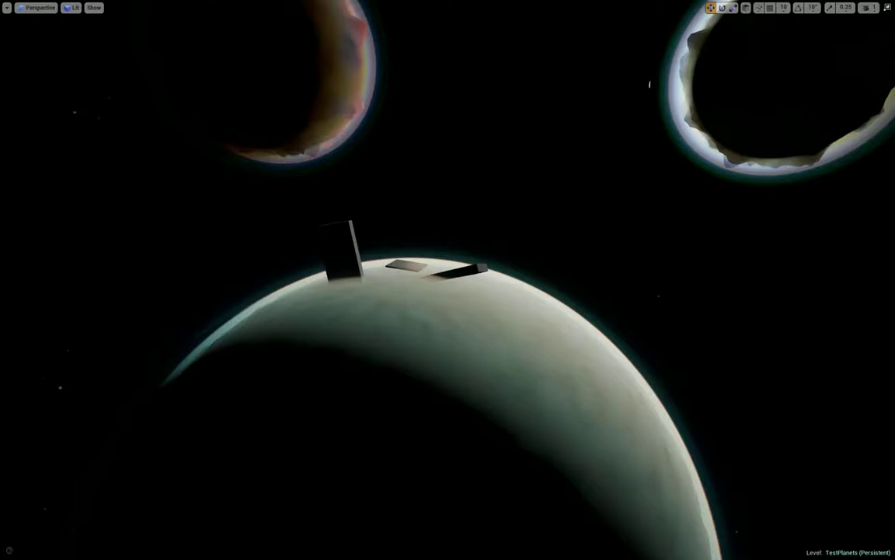
right_drag(482, 339, 466, 296)
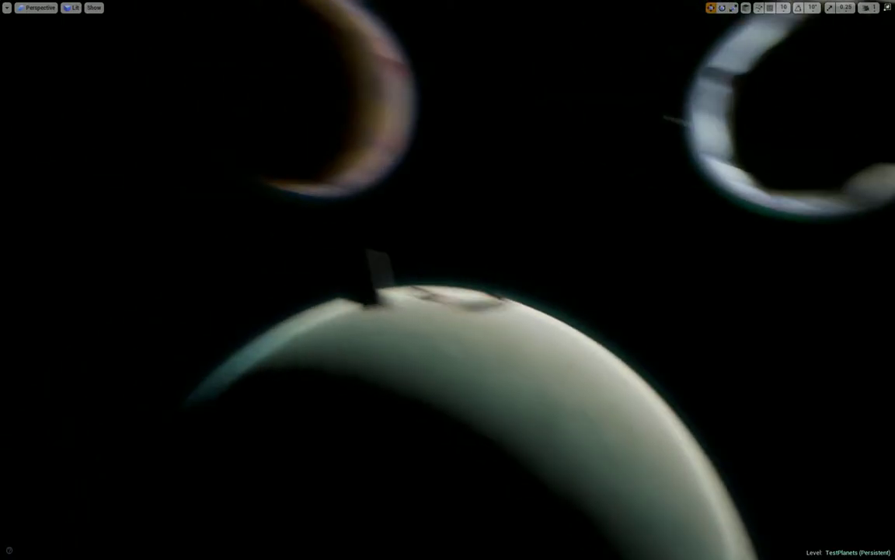
key(w)
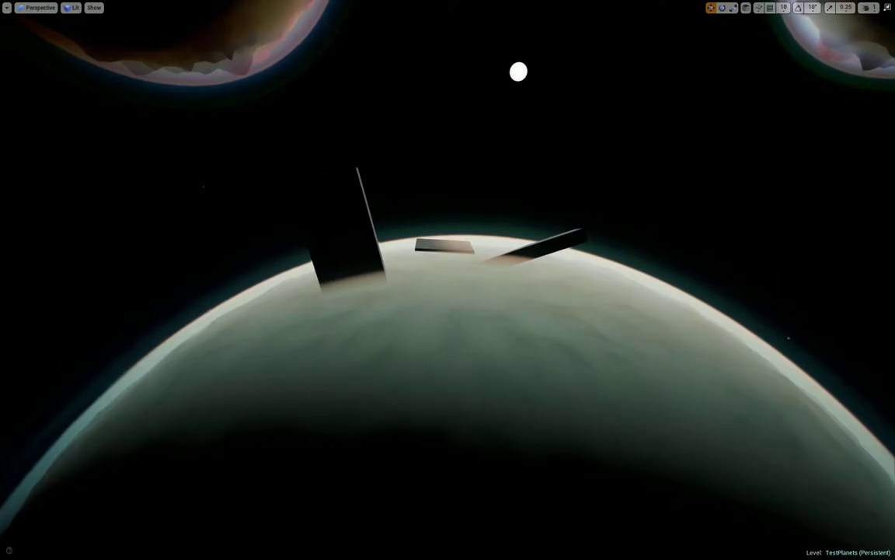
click(6, 8)
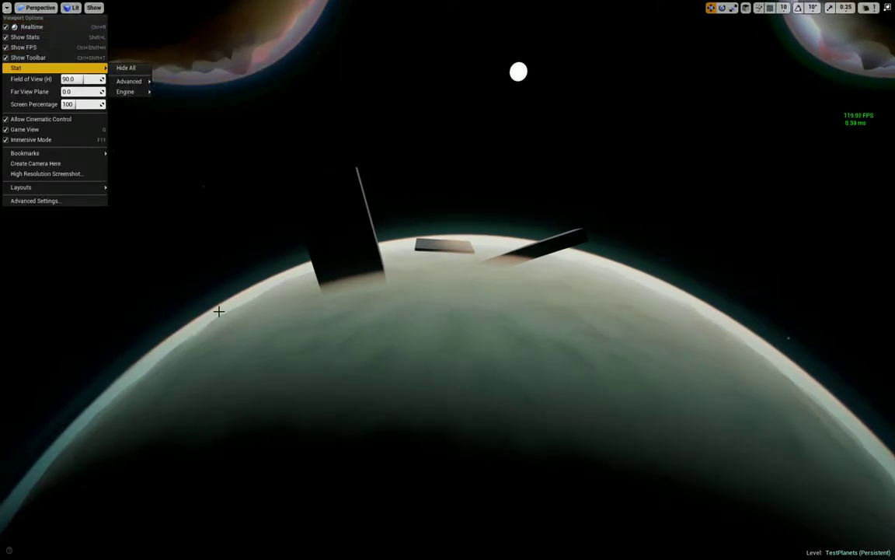
Fly the editor view down toward the planet surface and the test slabs
mouse_move(218, 311)
right_down()
mouse_move(296, 342)
mouse_move(257, 311)
right_up()
key(w)
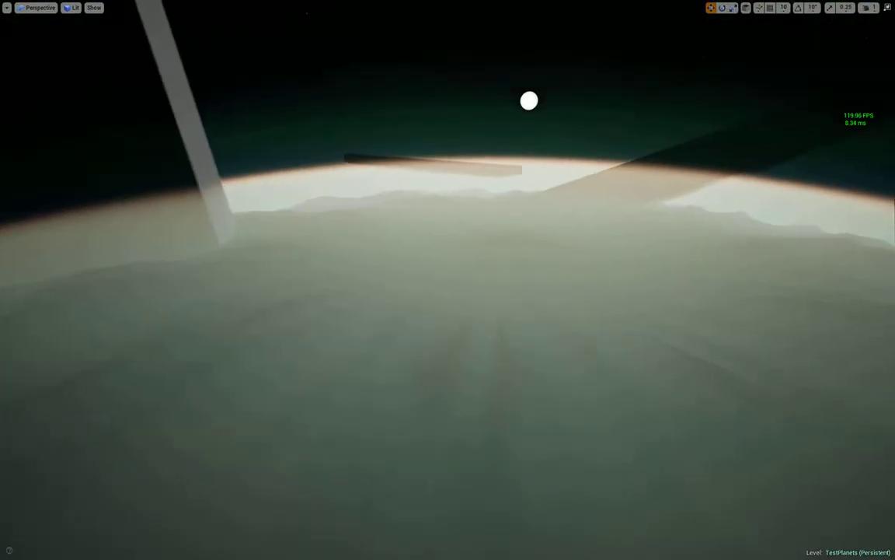
right_drag(340, 373, 341, 340)
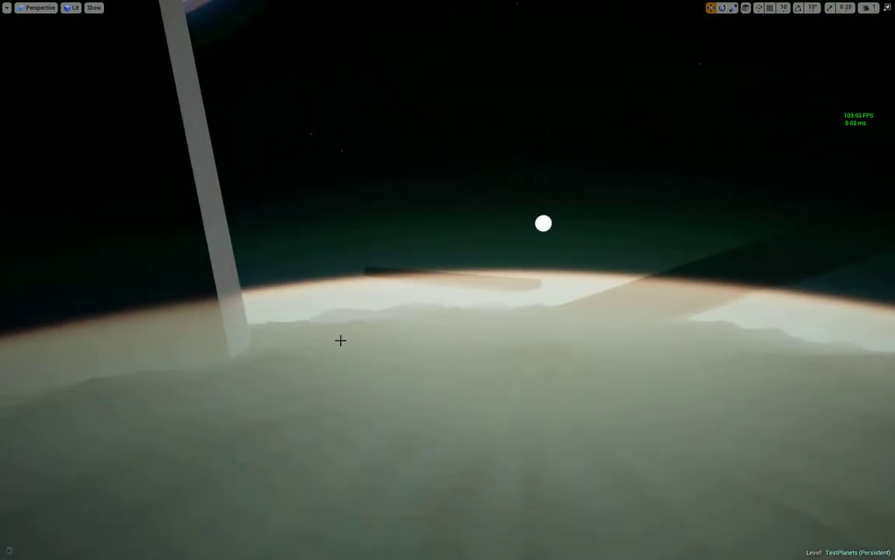
right_drag(355, 402, 334, 389)
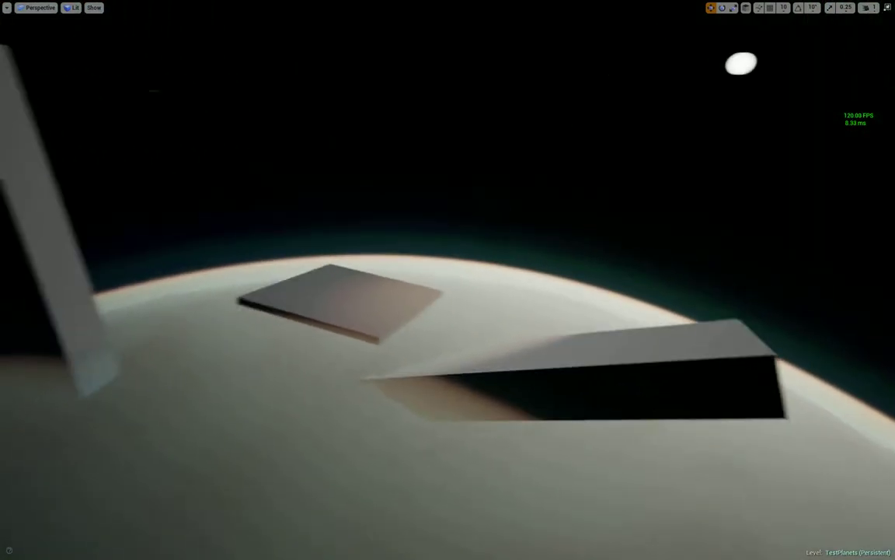
Rotate the flat test slab until nearly upright and lower it slightly
right_drag(399, 340, 400, 339)
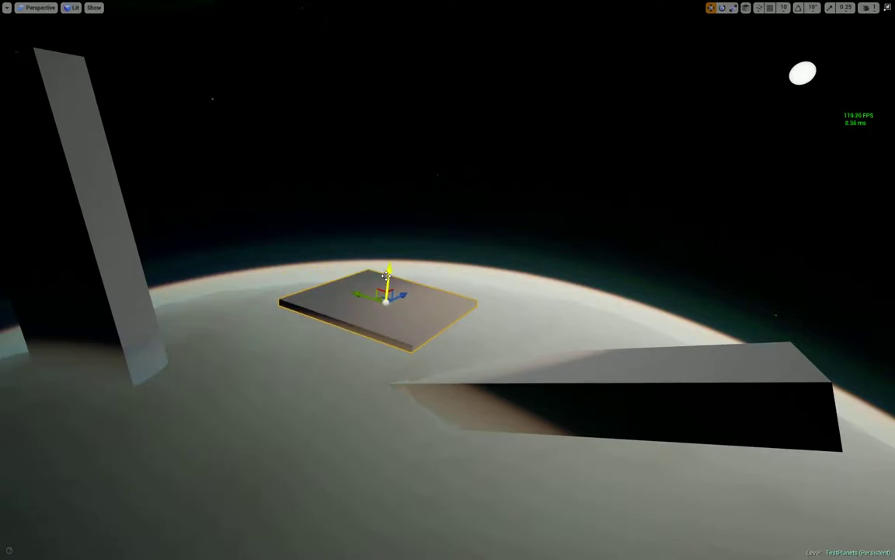
mouse_move(402, 264)
mouse_down()
mouse_move(395, 358)
mouse_move(426, 282)
mouse_up()
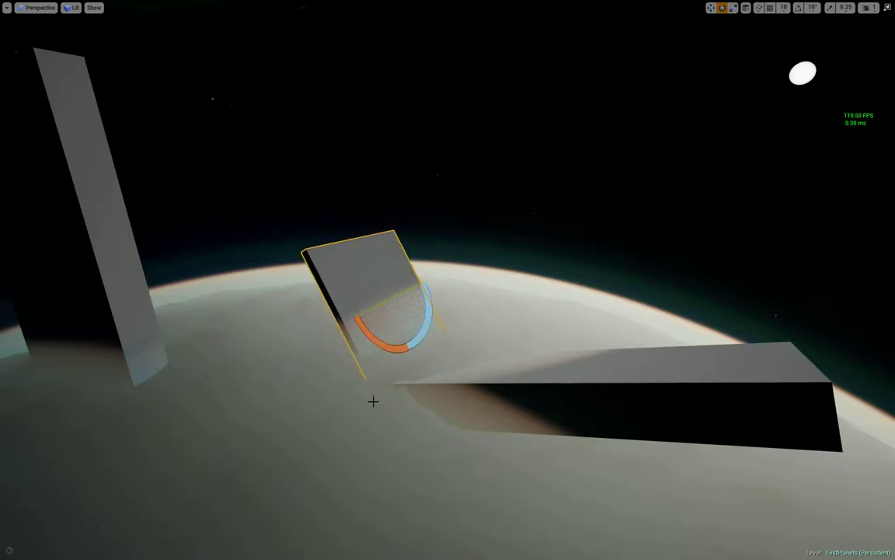
right_drag(373, 401, 373, 401)
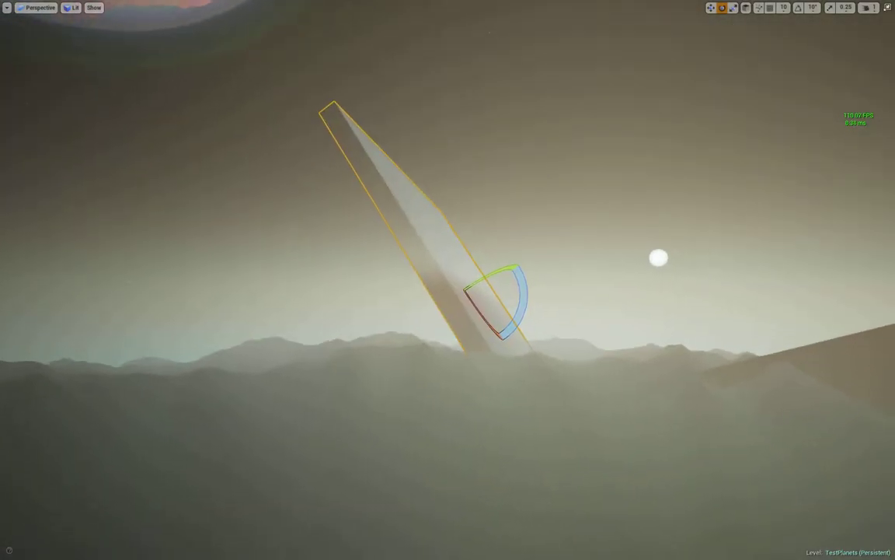
mouse_move(512, 291)
mouse_down()
mouse_move(506, 261)
mouse_move(428, 349)
mouse_up()
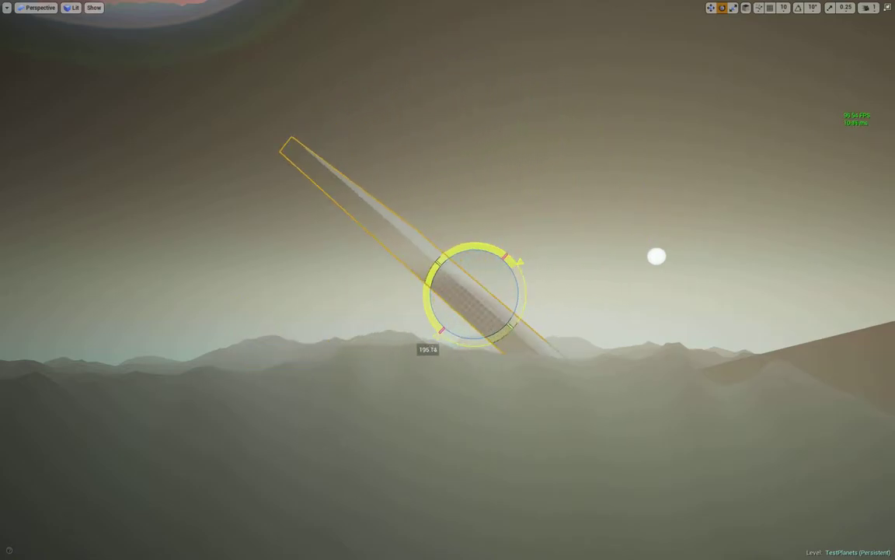
mouse_move(429, 349)
mouse_down()
mouse_move(483, 298)
mouse_move(520, 385)
mouse_up()
mouse_move(519, 385)
right_down()
mouse_move(519, 435)
mouse_move(481, 319)
right_up()
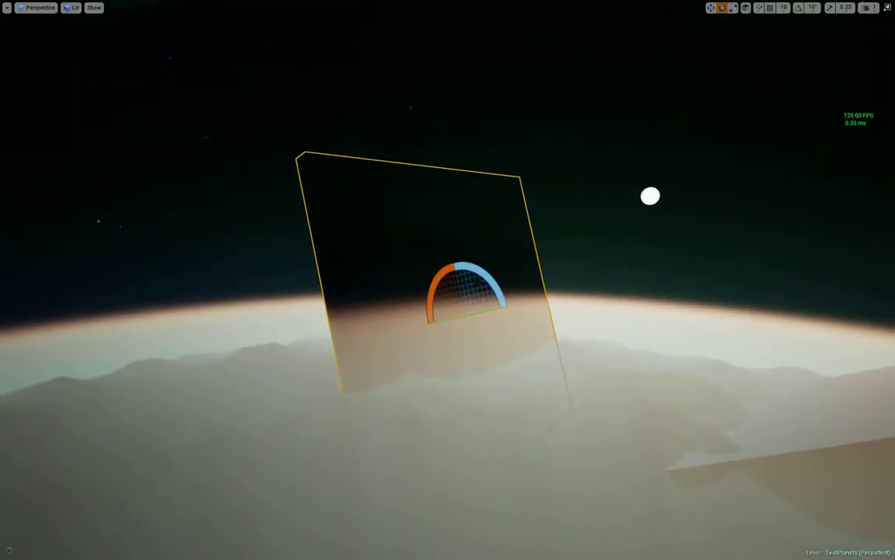
drag(473, 349, 492, 369)
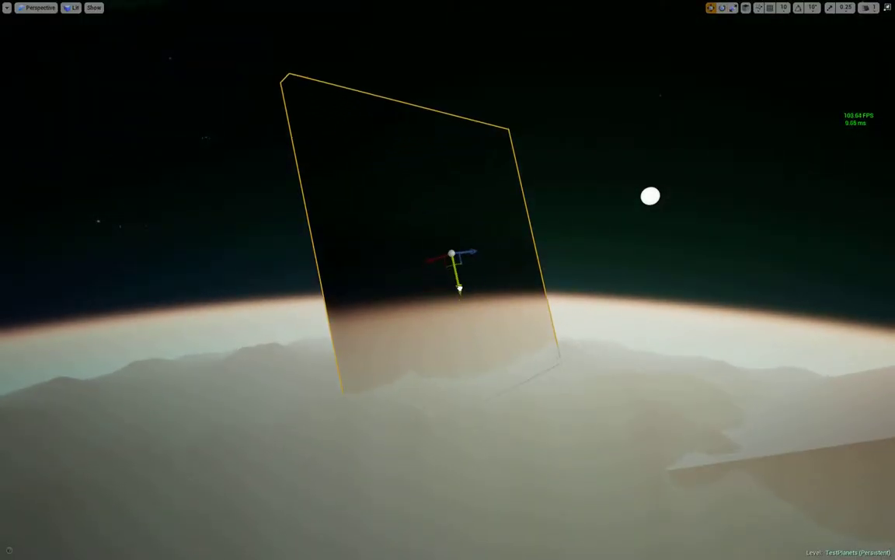
Move closer and rotate the slab edge-on into a new tilted angle
right_drag(492, 369, 436, 389)
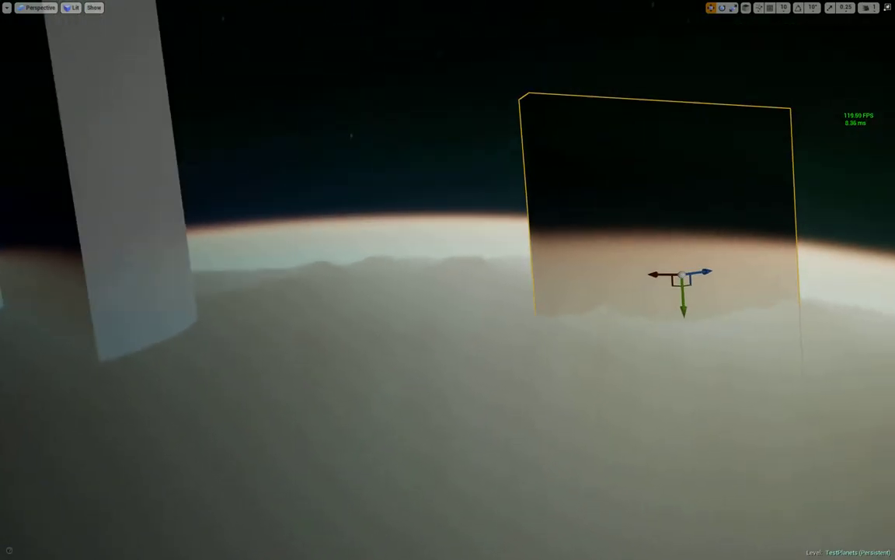
right_drag(622, 373, 633, 380)
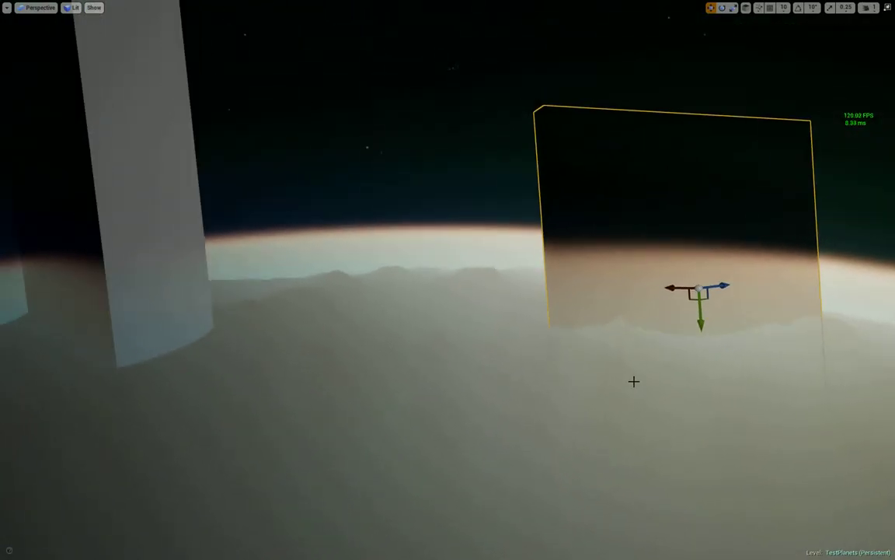
key(e)
drag(684, 292, 630, 292)
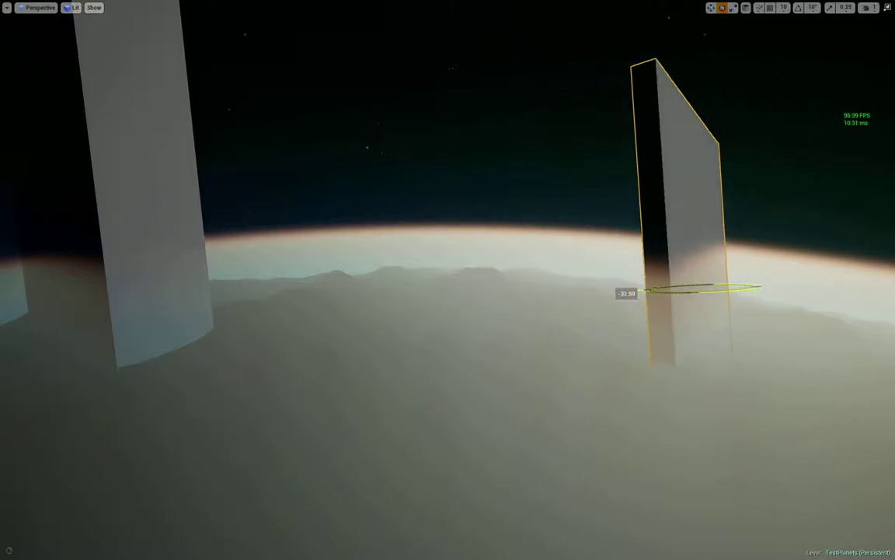
mouse_move(630, 292)
right_down()
mouse_move(544, 295)
mouse_move(700, 303)
mouse_move(590, 311)
mouse_move(514, 90)
mouse_move(467, 94)
mouse_move(666, 376)
right_up()
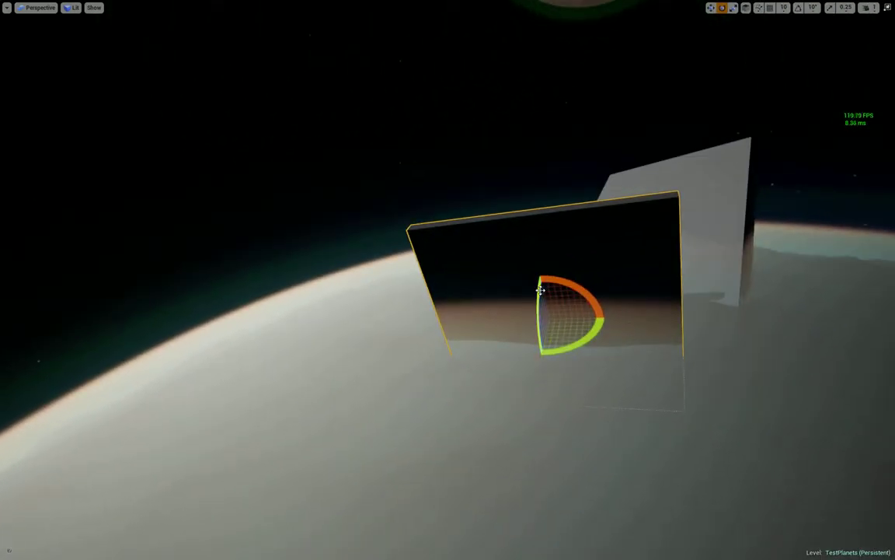
drag(540, 297, 549, 367)
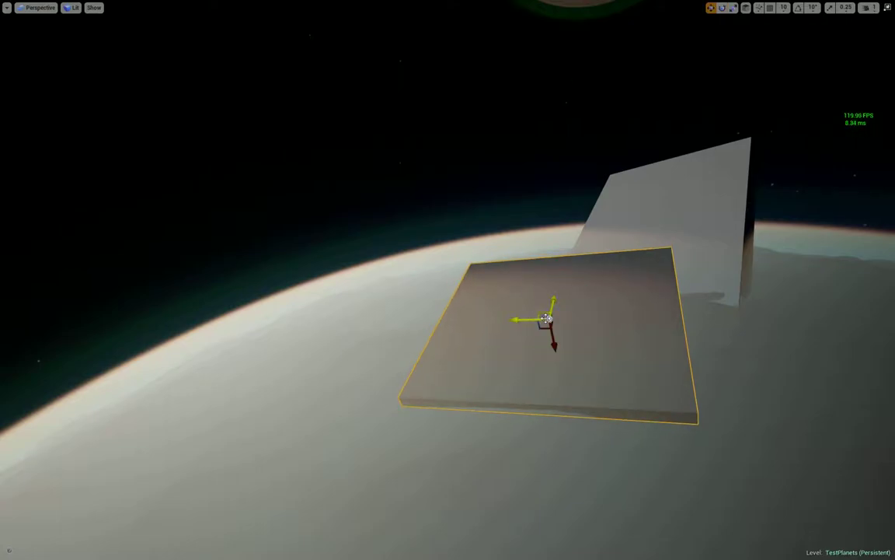
drag(554, 343, 552, 328)
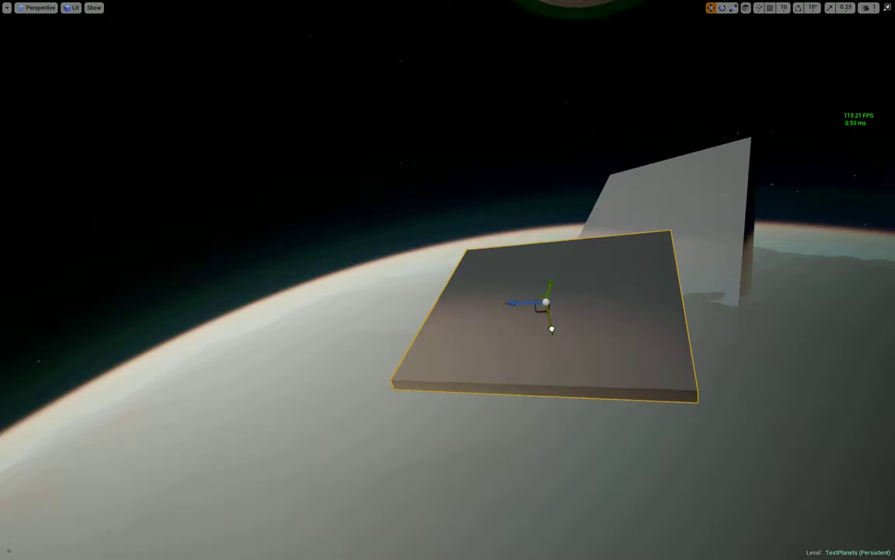
right_drag(595, 357, 595, 358)
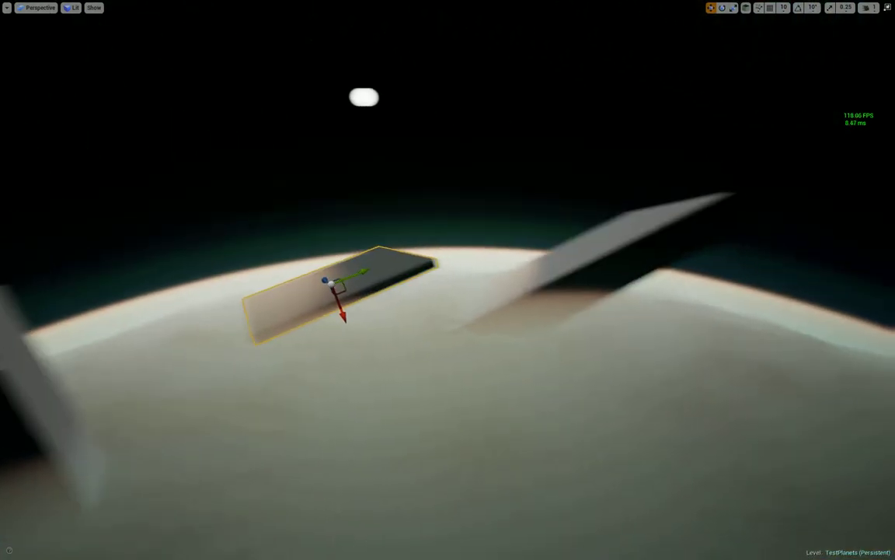
key(f)
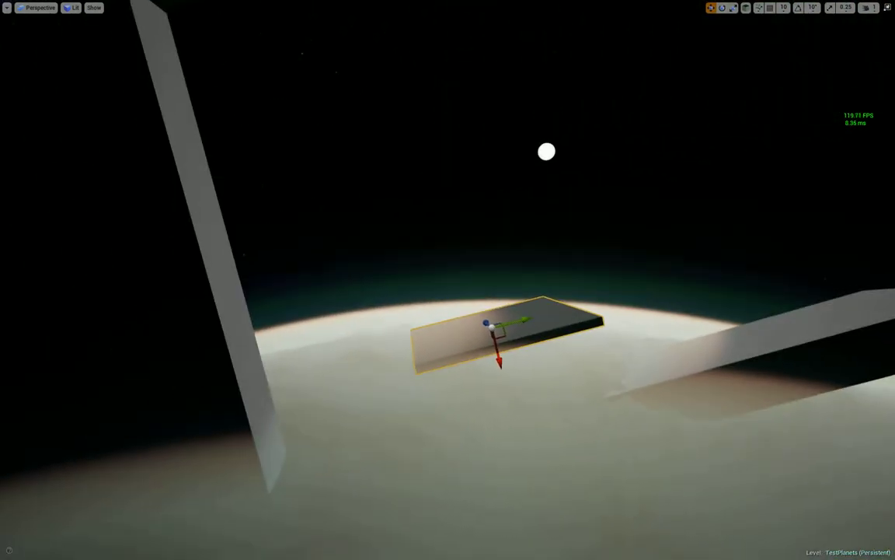
key(Escape)
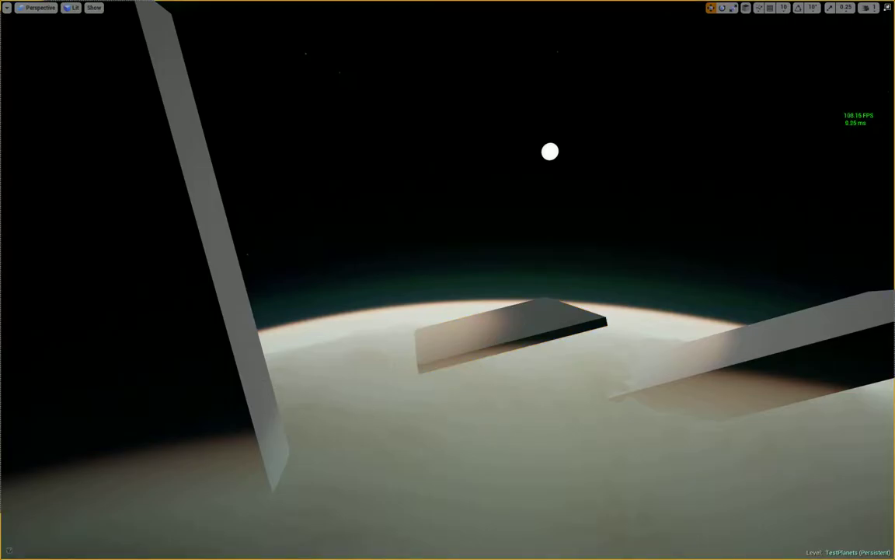
Set the Planetesimal atmosphere's Surface Pressure to 50 in the Details panel
mouse_move(176, 179)
mouse_down()
mouse_move(263, 120)
mouse_move(212, 70)
mouse_up()
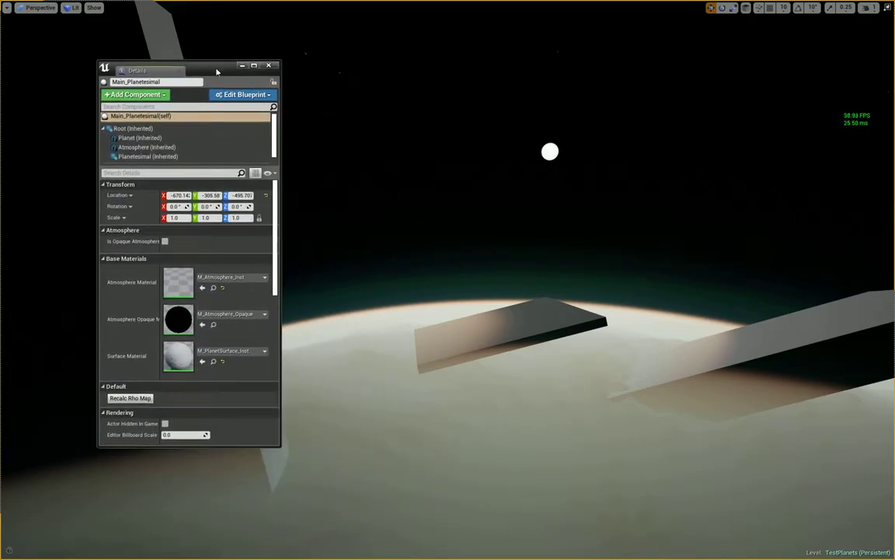
click(148, 156)
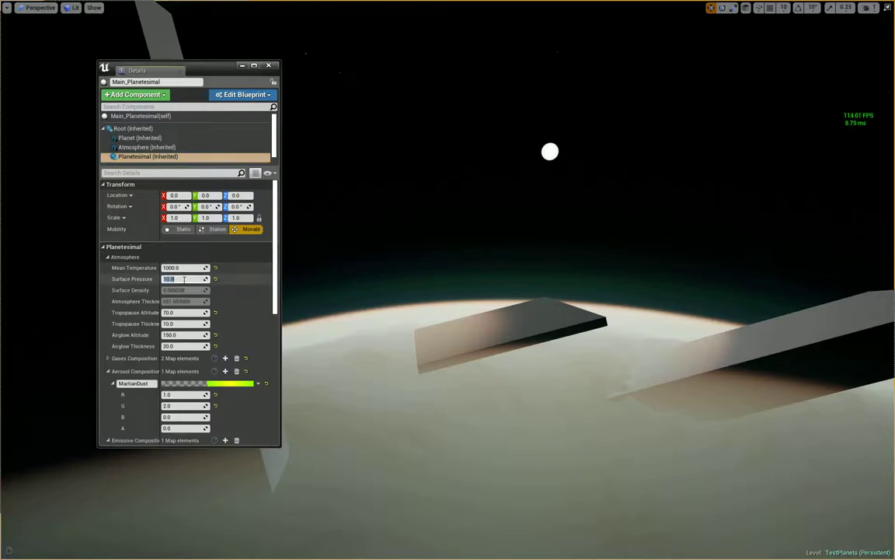
key(Return)
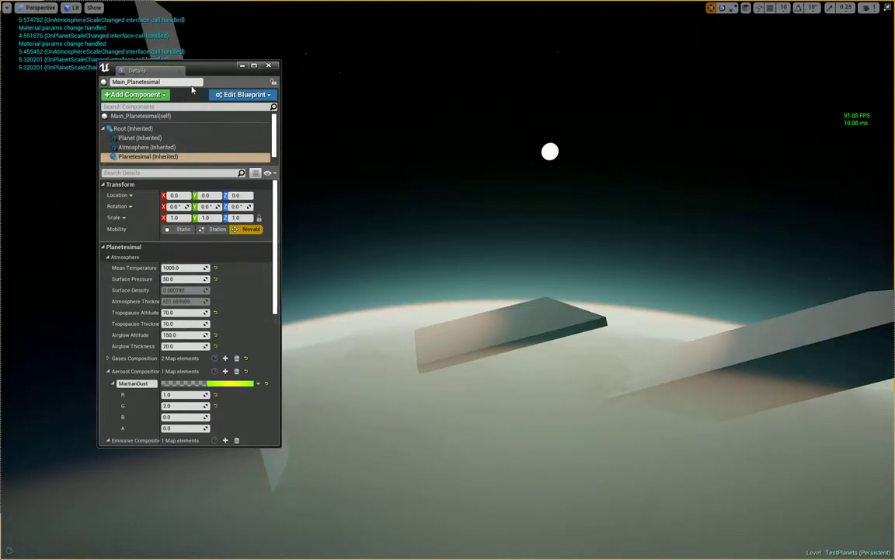
Fly down to the planet surface to view the haze, then restore the settings panel
drag(201, 72, 131, 44)
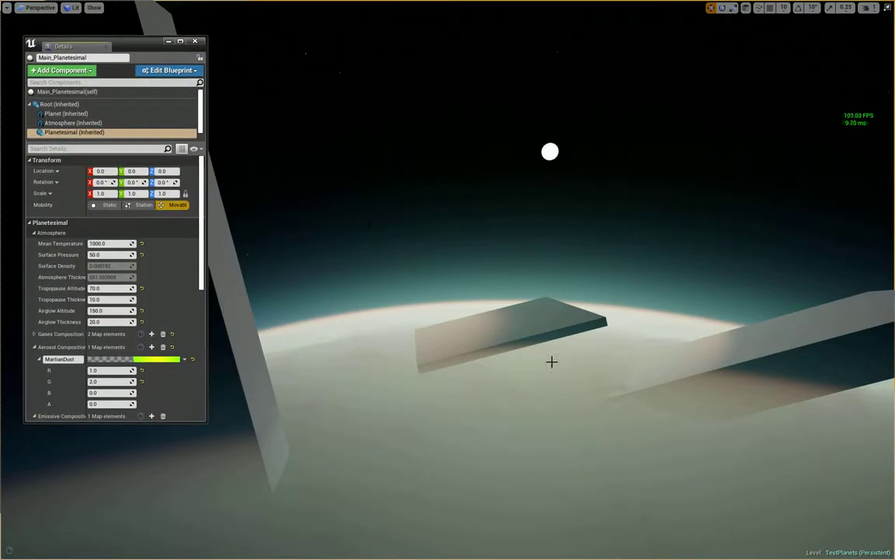
right_drag(552, 362, 552, 362)
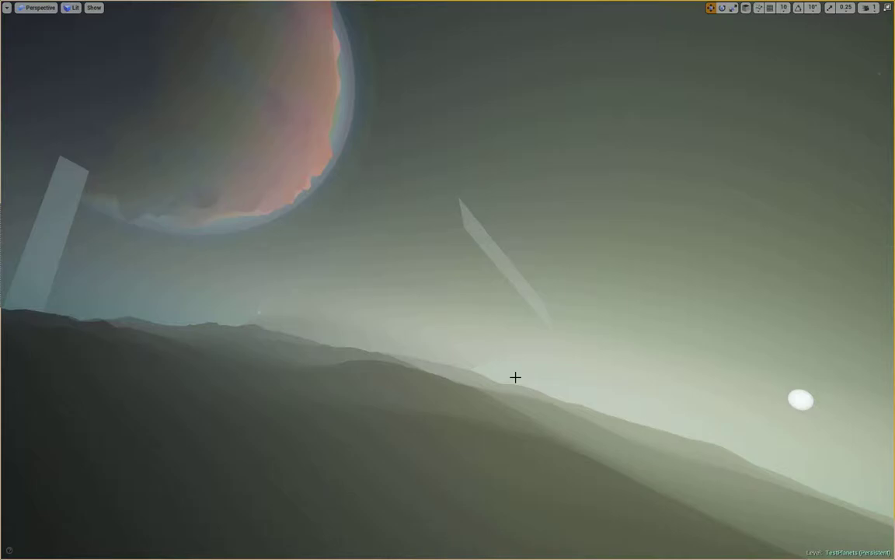
key(ctrl+shift+h)
text(150)
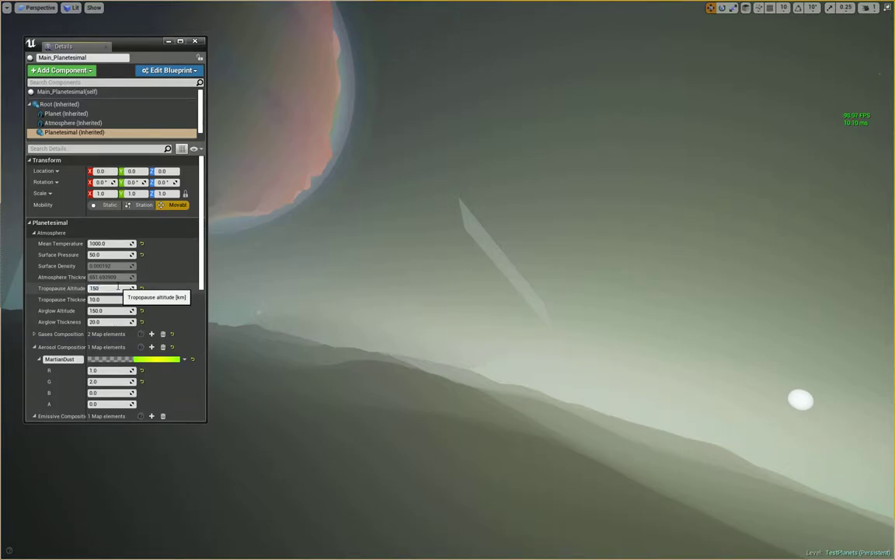
Set Tropopause Altitude to 150 km and fly the view back out into space
key(Return)
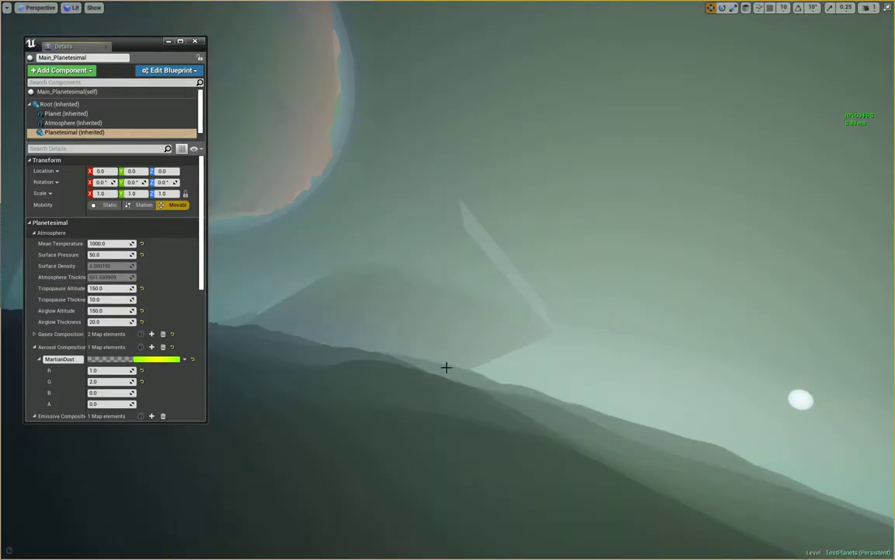
right_drag(445, 367, 446, 367)
text(100)
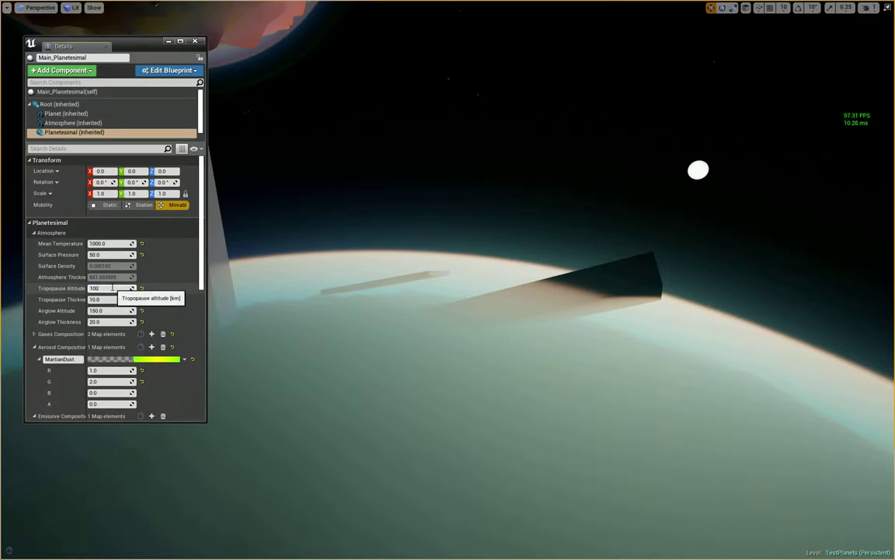
Set Tropopause Altitude to 100 and Surface Pressure to 10, after trying 200 and 100
key(Return)
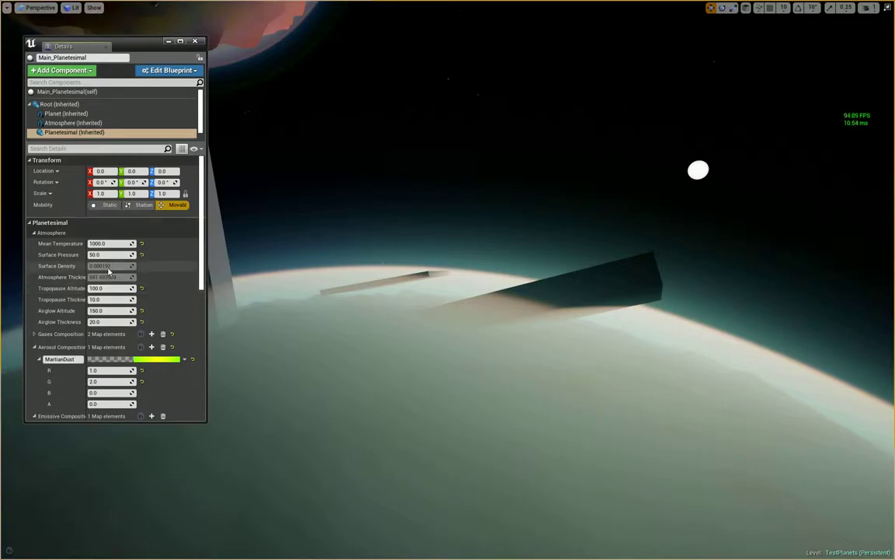
scroll(88, 310, down, 1)
scroll(87, 309, down, 3)
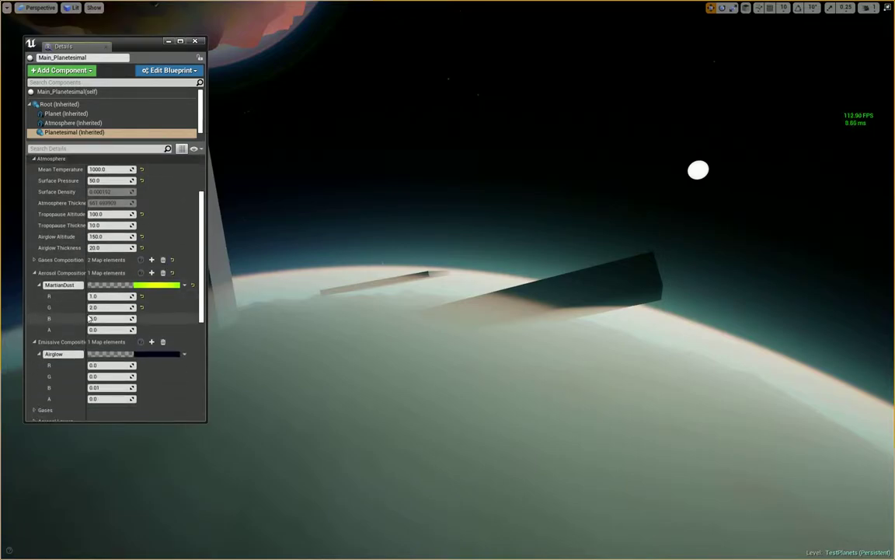
scroll(86, 314, down, 3)
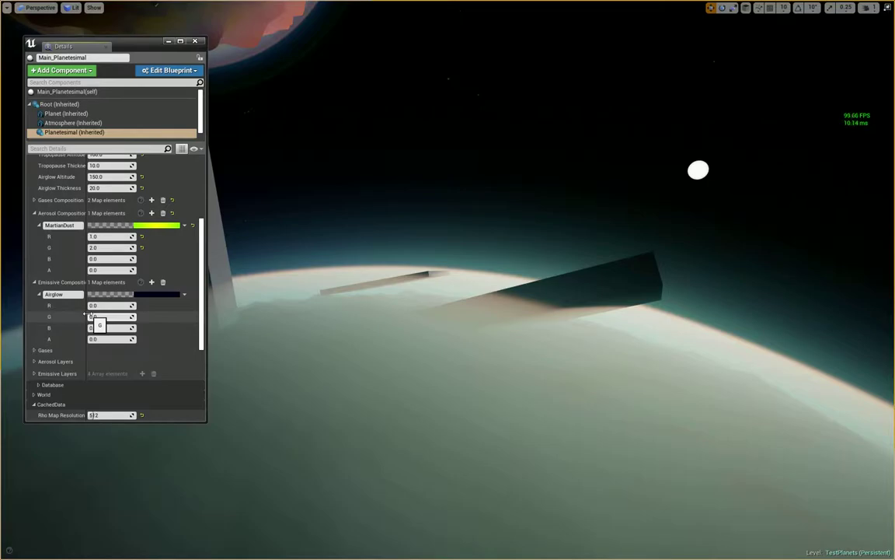
scroll(85, 314, up, 2)
scroll(86, 314, up, 4)
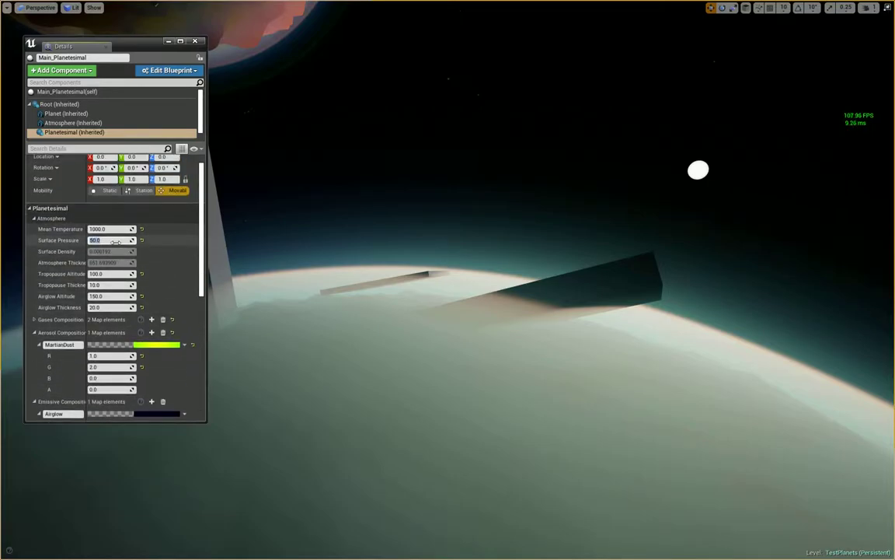
key(Return)
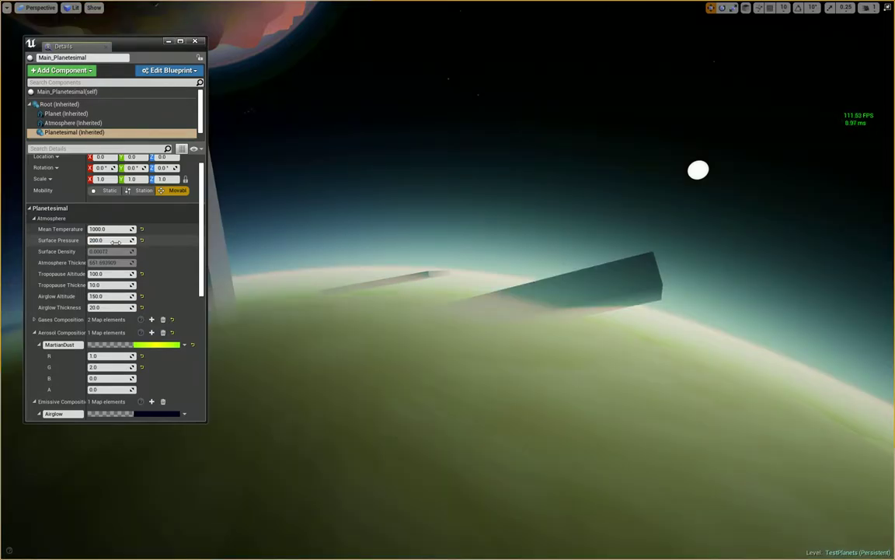
text(00)
key(Return)
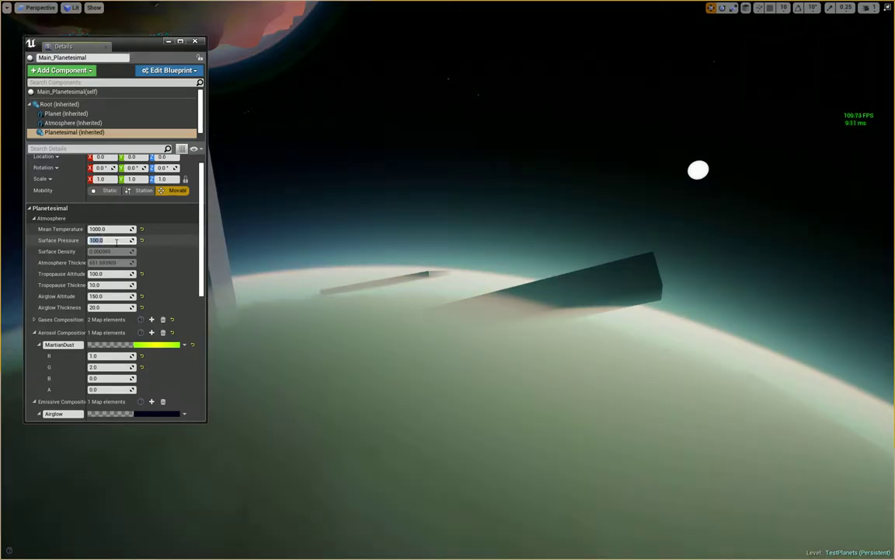
text(10)
key(Return)
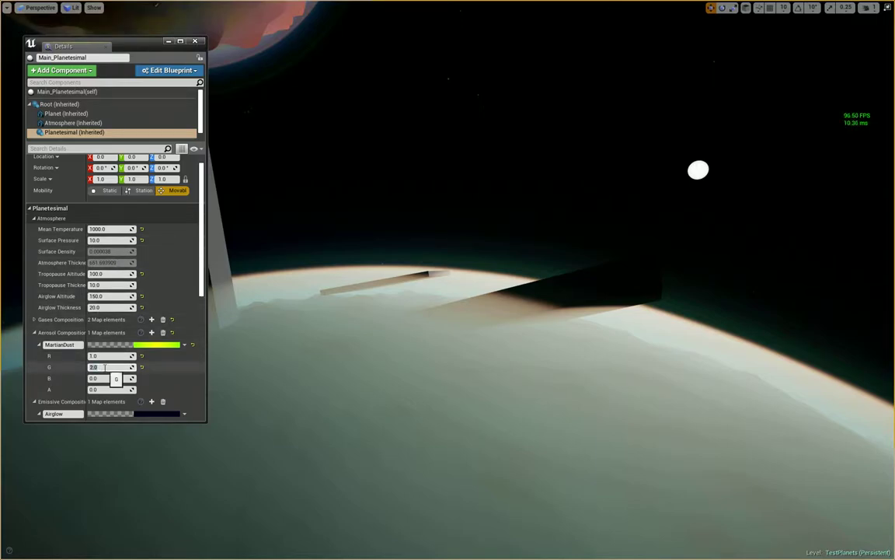
Make the MartianDust colour R 0.1, G 0.5, then fly down to see the haze
text(1)
key(Return)
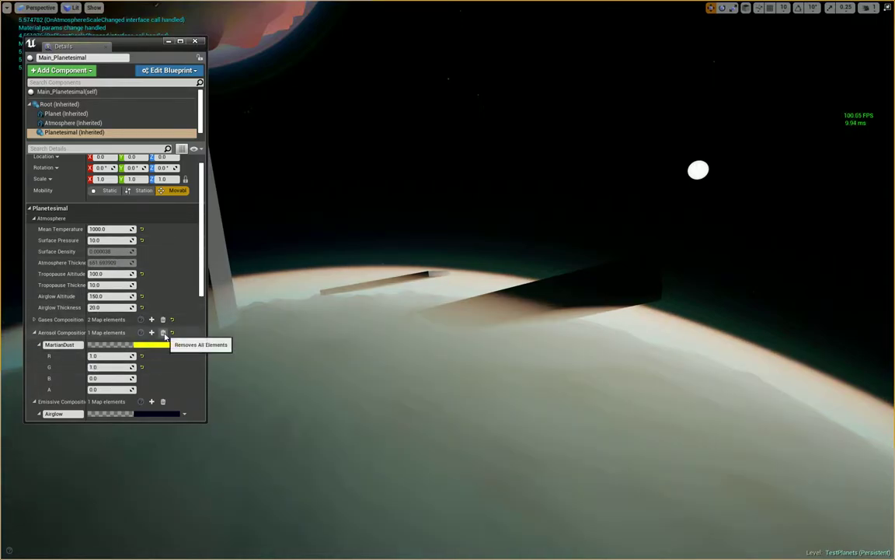
click(114, 355)
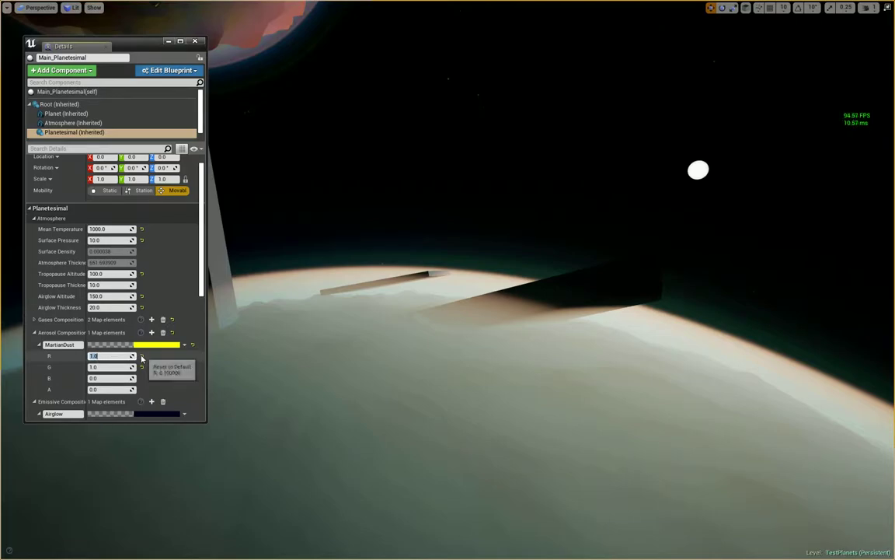
text(0.1)
key(Return)
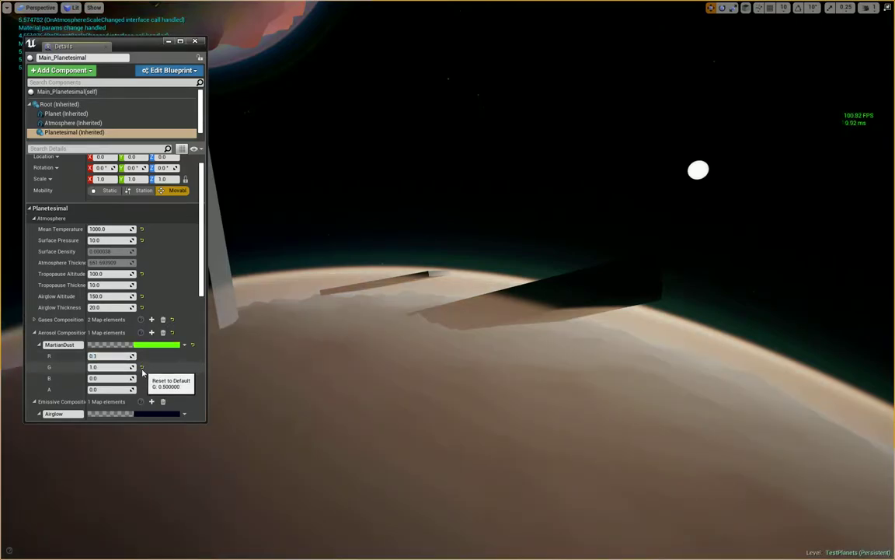
click(142, 370)
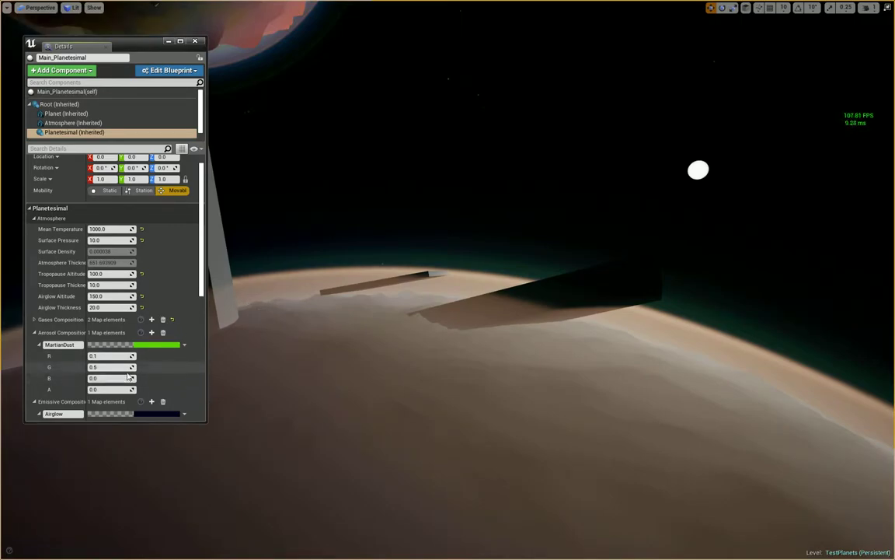
right_drag(350, 356, 349, 334)
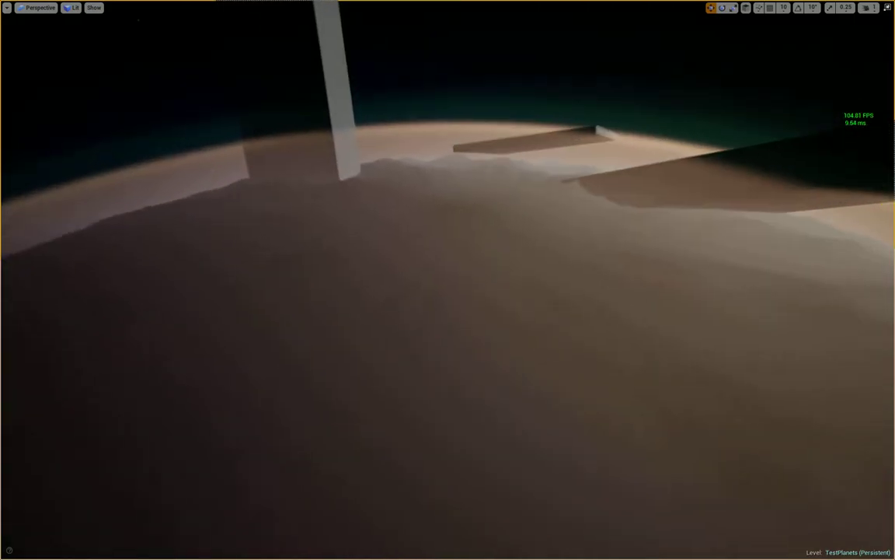
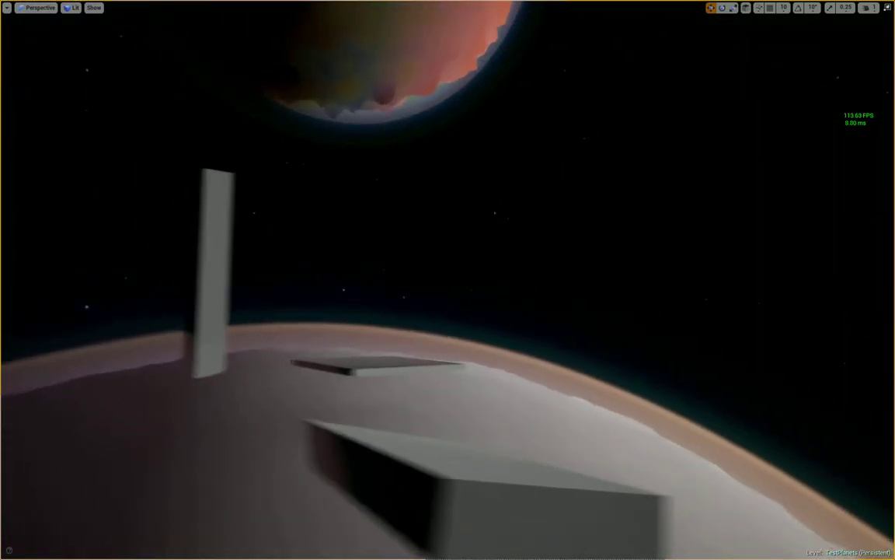
Set the planet's Airglow B to 0.02 and Airglow Altitude to 450
right_drag(353, 357, 353, 357)
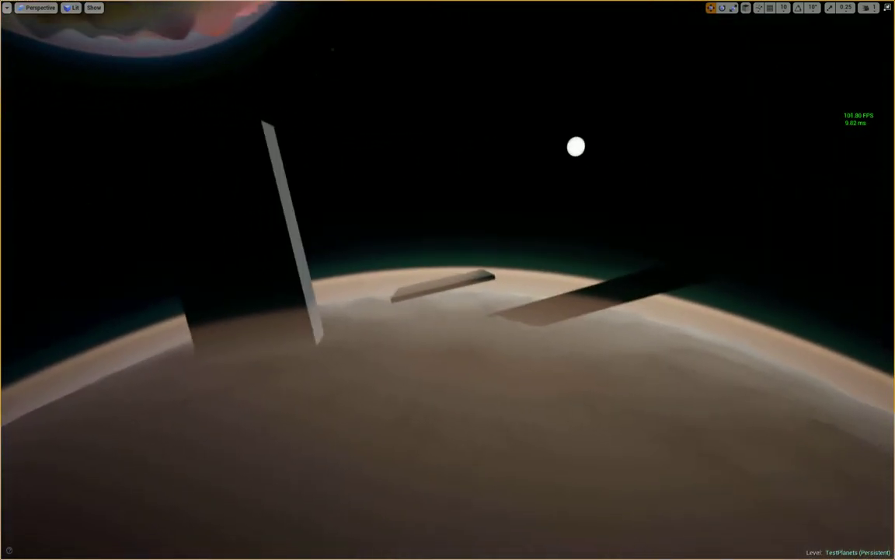
click(353, 356)
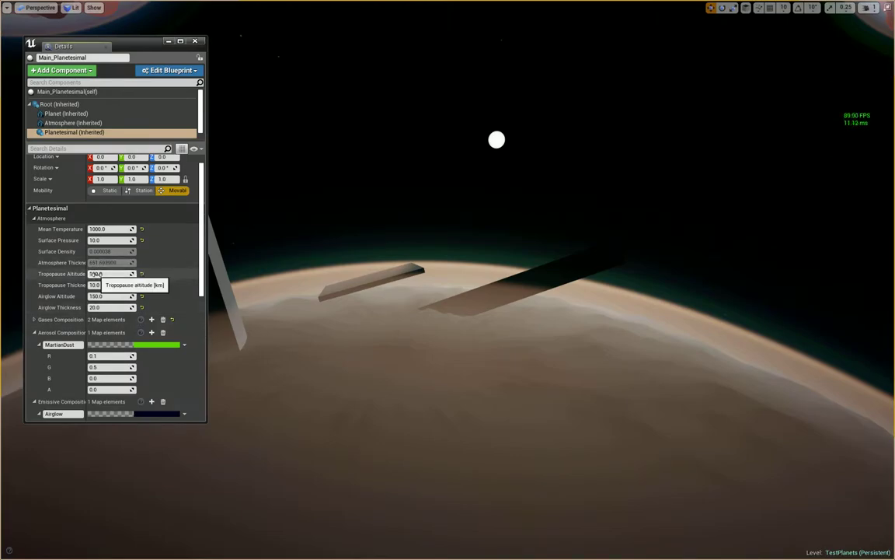
drag(110, 423, 115, 533)
text(.03)
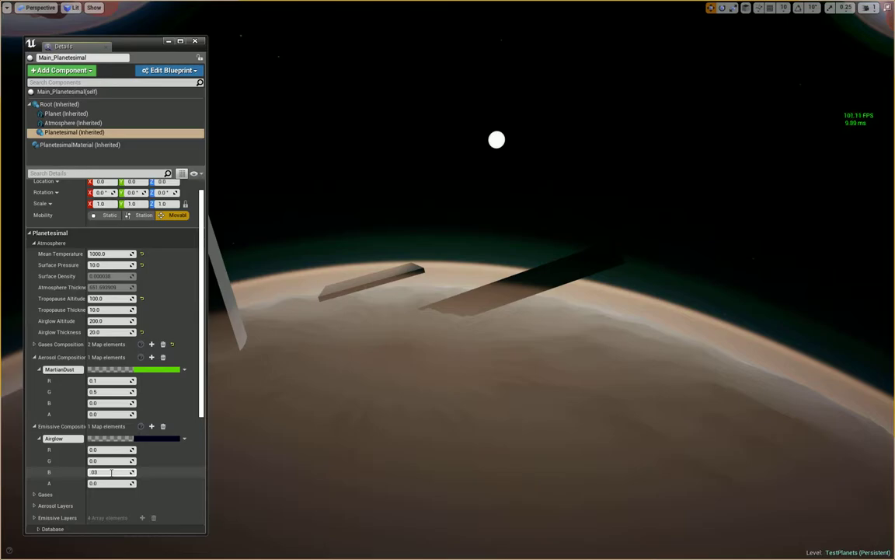
key(Return)
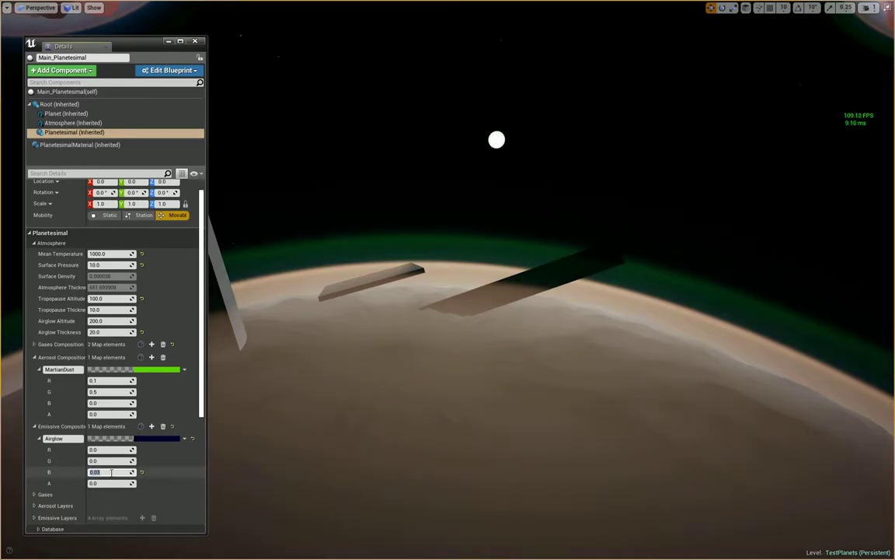
key(Return)
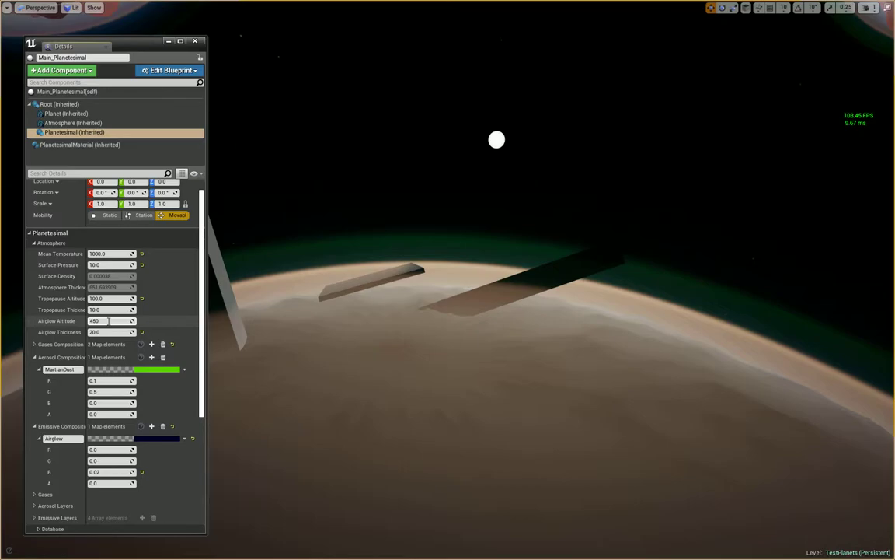
key(Return)
mouse_move(470, 270)
right_down()
mouse_move(469, 327)
mouse_move(497, 311)
right_up()
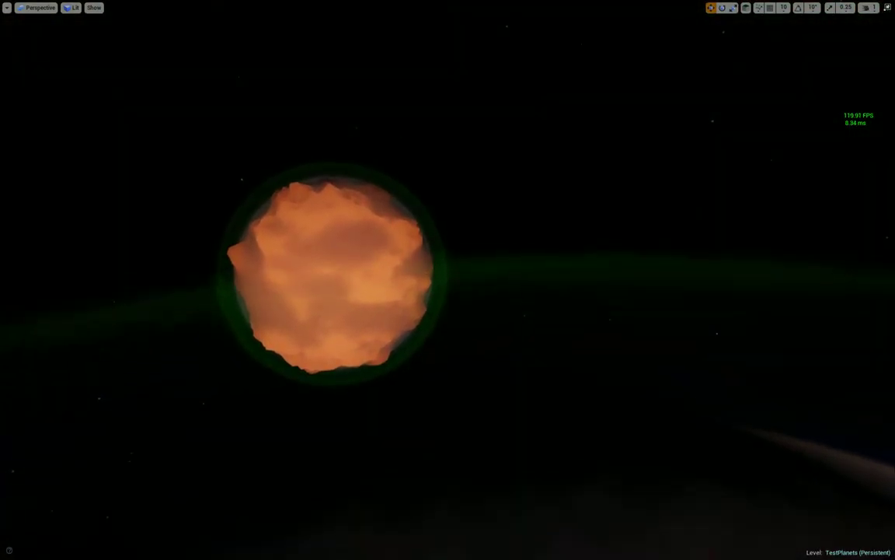
Select Main_Planetesimal and set its Planetesimal component's Airglow Thickness to 80
right_drag(448, 280, 448, 280)
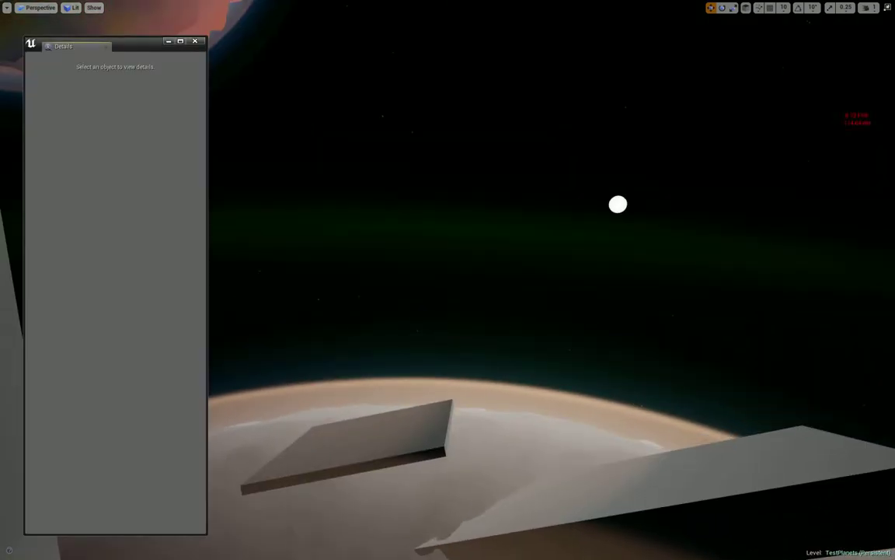
click(478, 389)
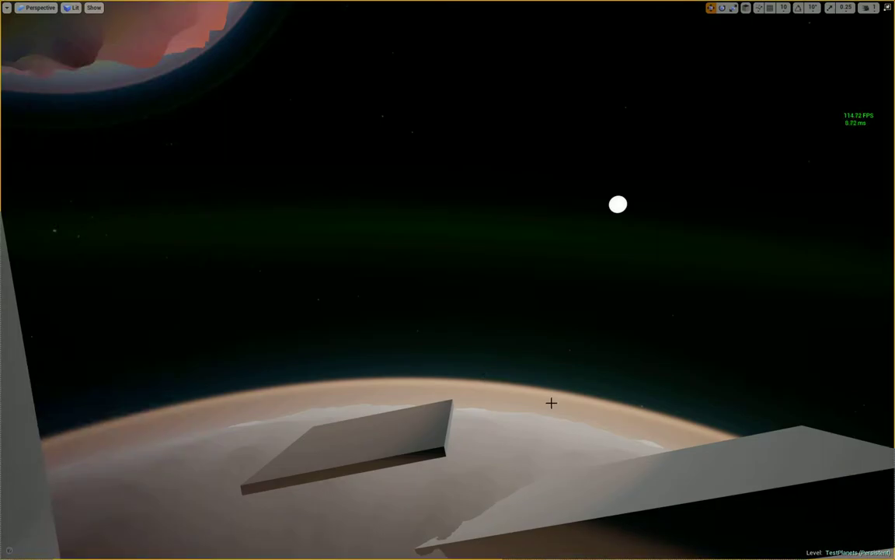
right_drag(551, 402, 521, 422)
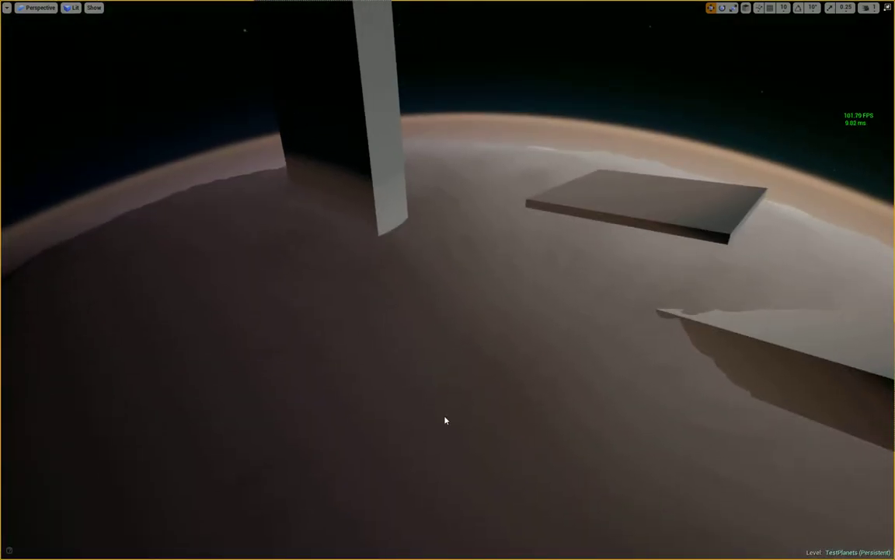
click(445, 415)
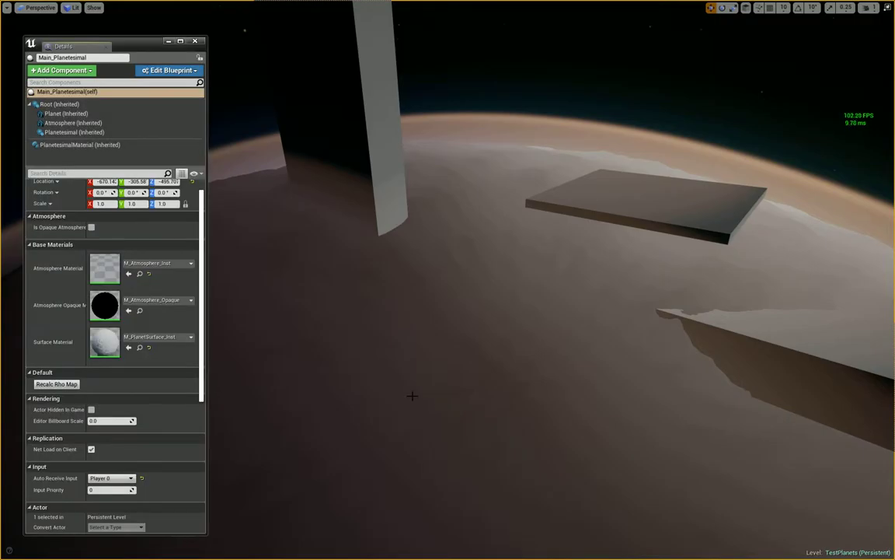
right_drag(447, 393, 430, 393)
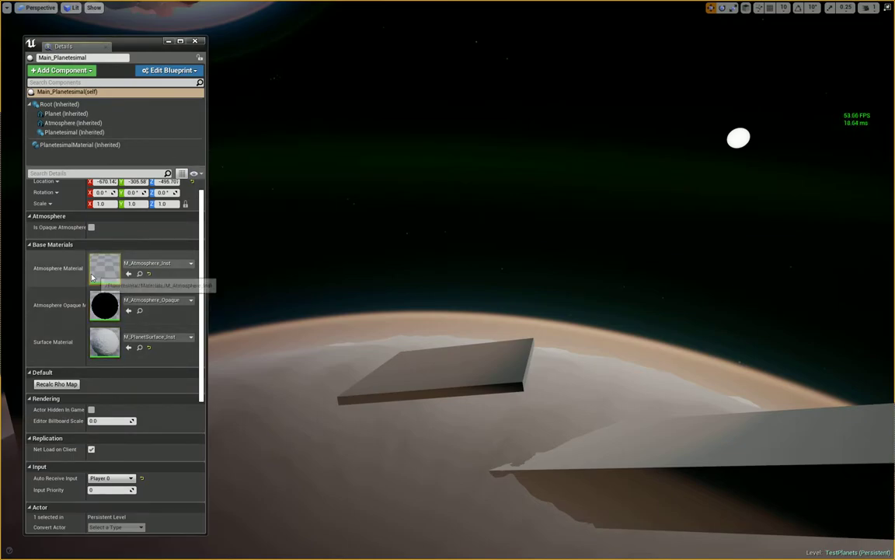
click(75, 133)
text(80)
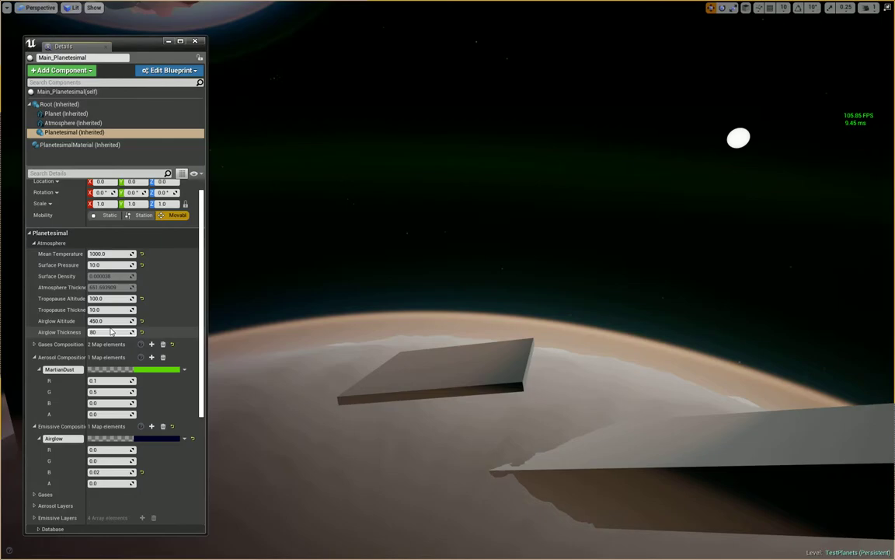
key(Return)
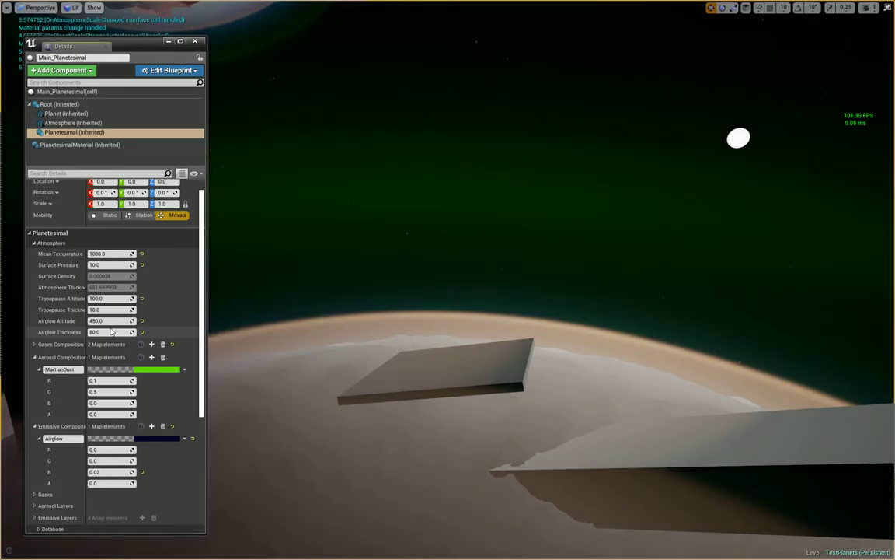
mouse_move(320, 330)
right_down()
mouse_move(299, 315)
mouse_move(295, 256)
mouse_move(299, 326)
mouse_move(413, 384)
right_up()
click(450, 327)
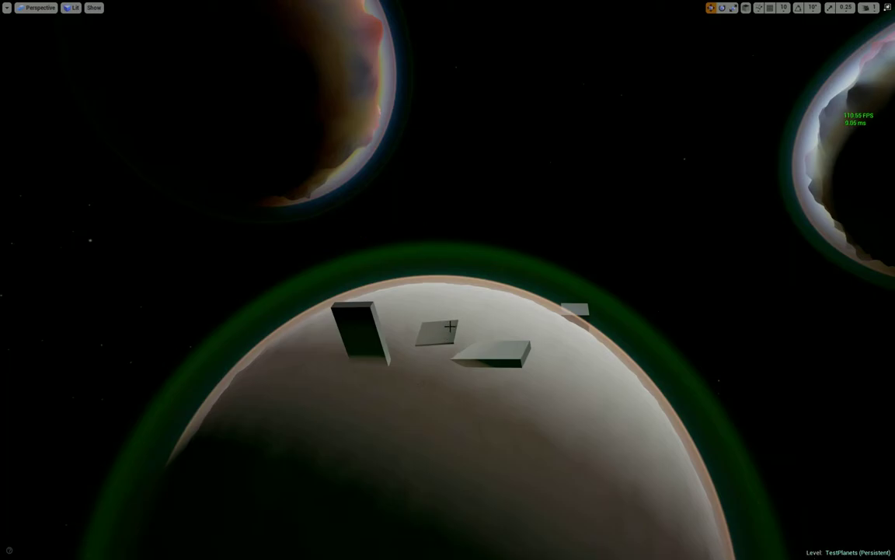
mouse_move(450, 327)
right_down()
mouse_move(404, 296)
mouse_move(357, 299)
mouse_move(334, 280)
mouse_move(405, 311)
mouse_move(412, 265)
mouse_move(424, 283)
mouse_move(389, 295)
mouse_move(365, 264)
right_up()
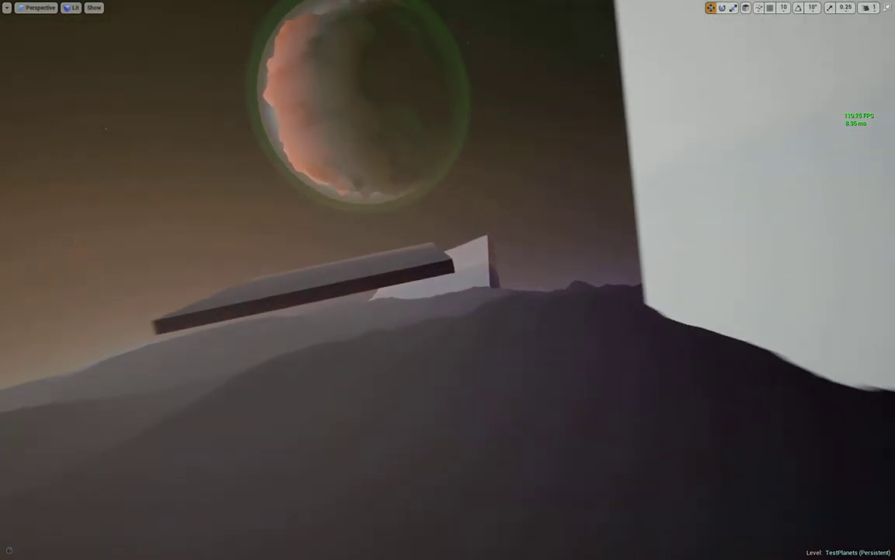
mouse_move(366, 264)
right_down()
mouse_move(342, 249)
mouse_move(310, 256)
right_up()
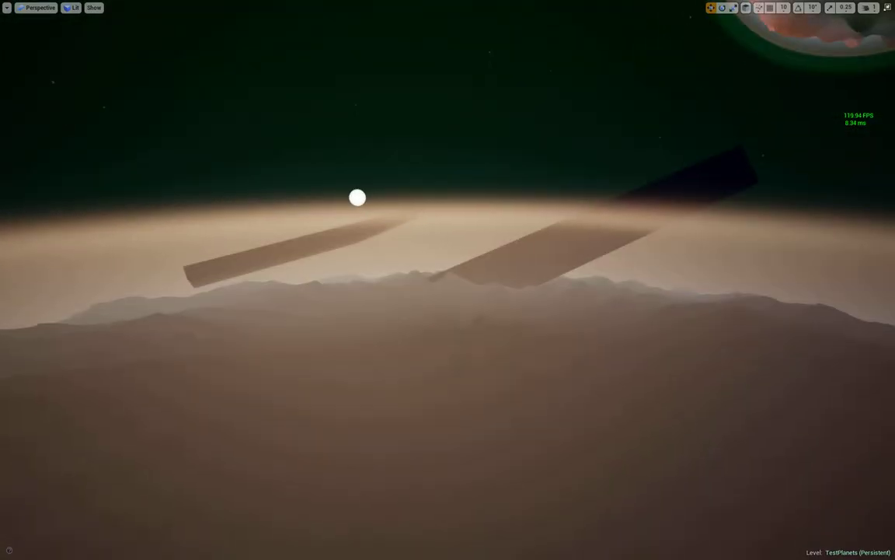
right_drag(311, 257, 439, 325)
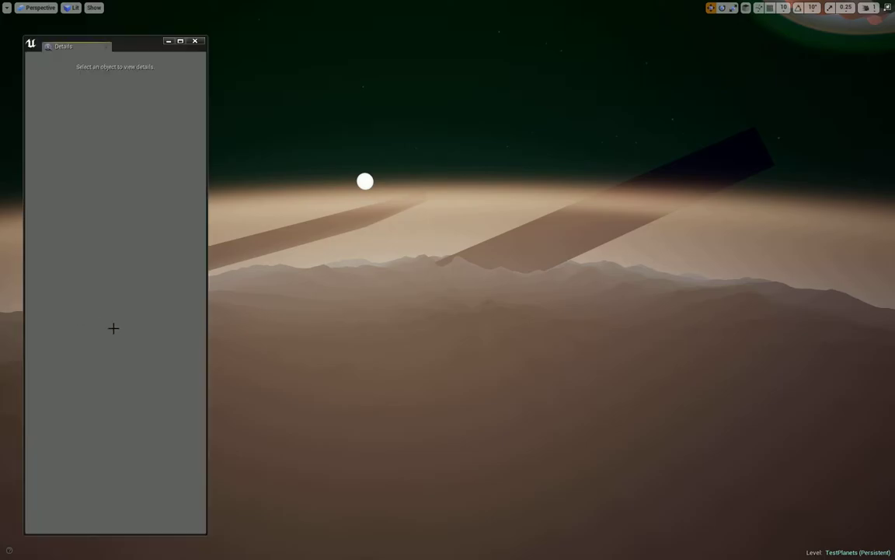
key(ctrl+shift+h)
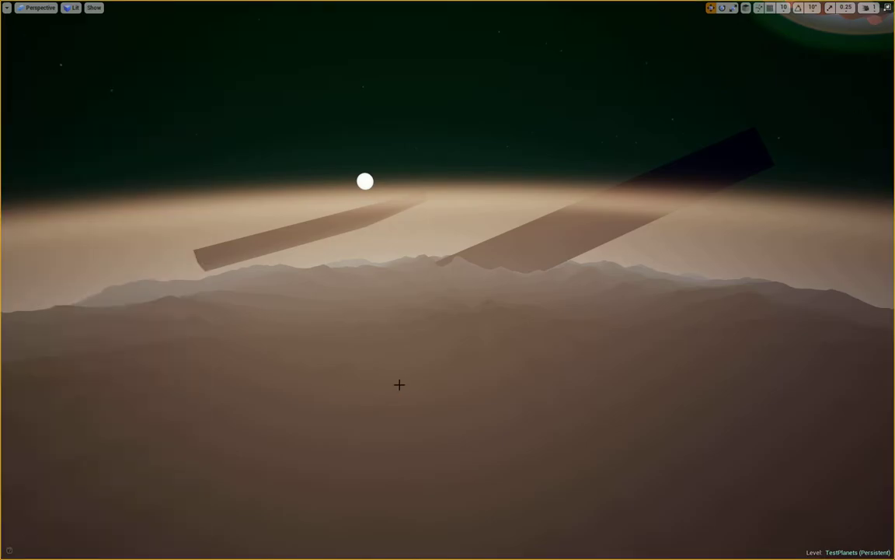
Set the Planetesimal's Tropopause Altitude to 150 and Tropopause Thickness to 40
click(78, 133)
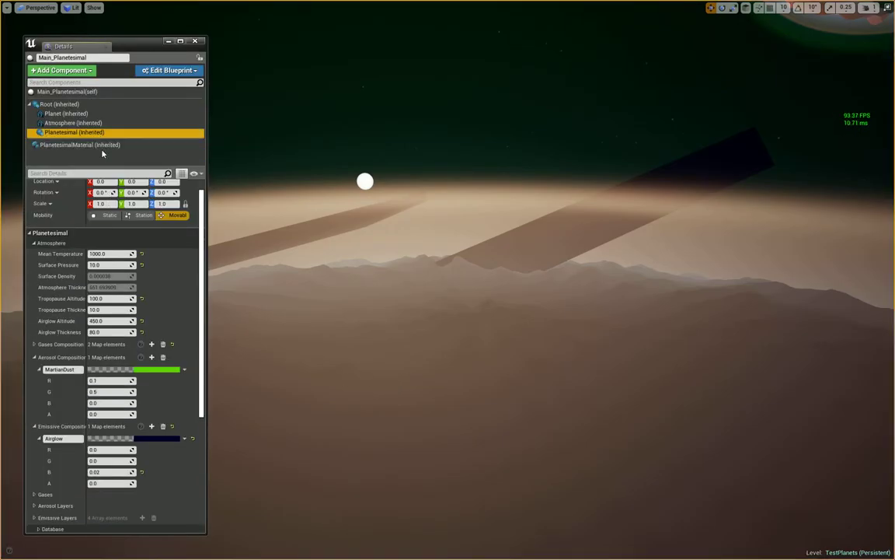
click(117, 298)
text(150)
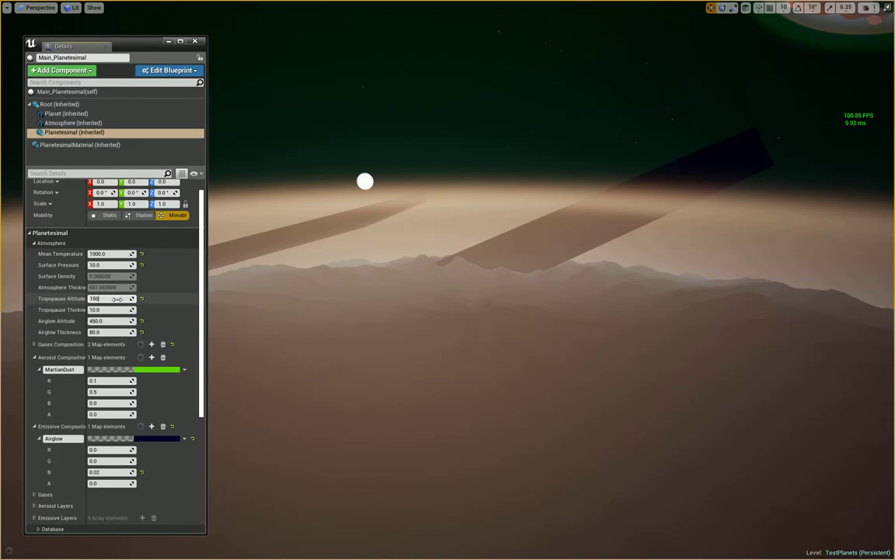
key(Return)
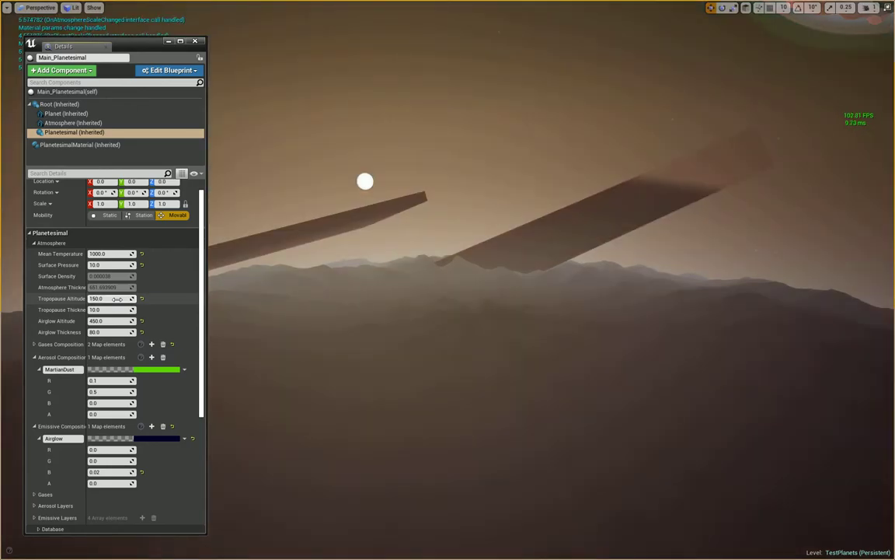
click(112, 310)
text(40)
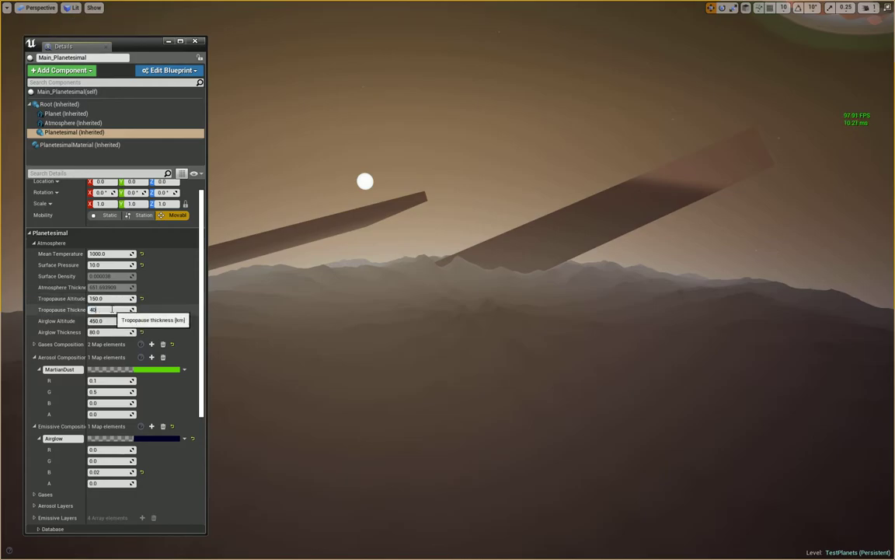
key(Return)
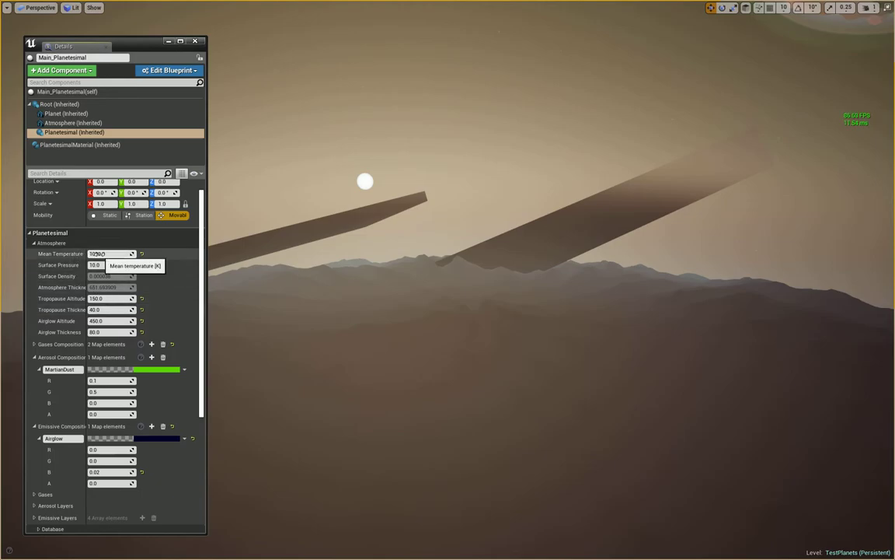
right_drag(322, 285, 322, 311)
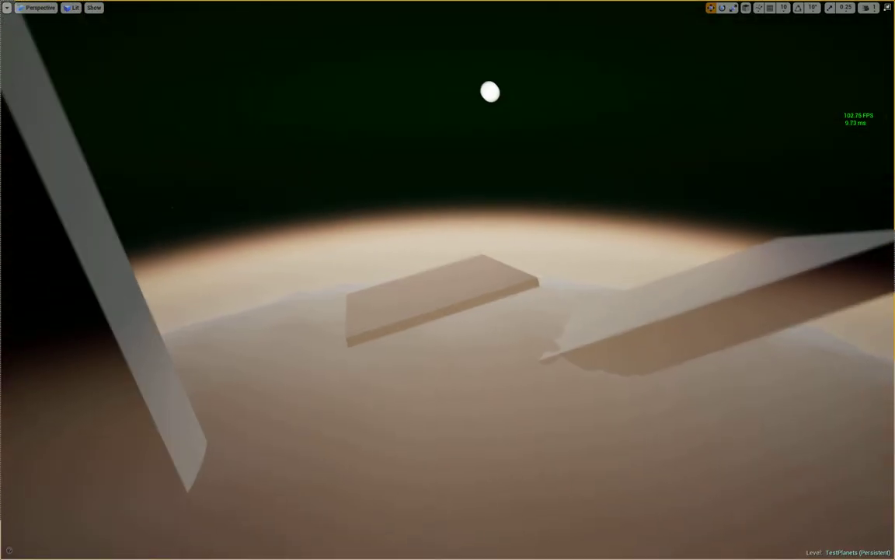
key(q)
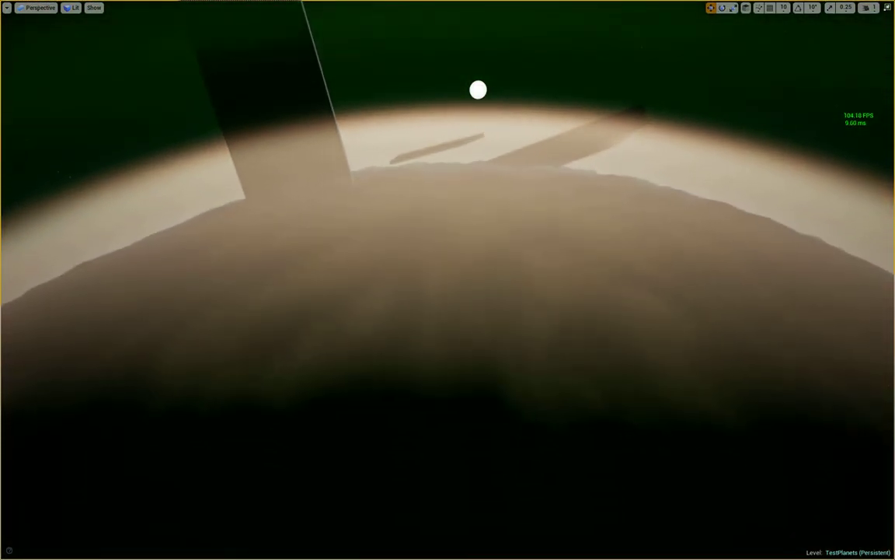
mouse_move(323, 311)
right_down()
mouse_move(322, 288)
mouse_move(349, 288)
mouse_move(326, 261)
mouse_move(335, 248)
mouse_move(404, 256)
mouse_move(373, 233)
mouse_move(342, 249)
mouse_move(358, 233)
mouse_move(366, 256)
mouse_move(373, 249)
mouse_move(381, 256)
right_up()
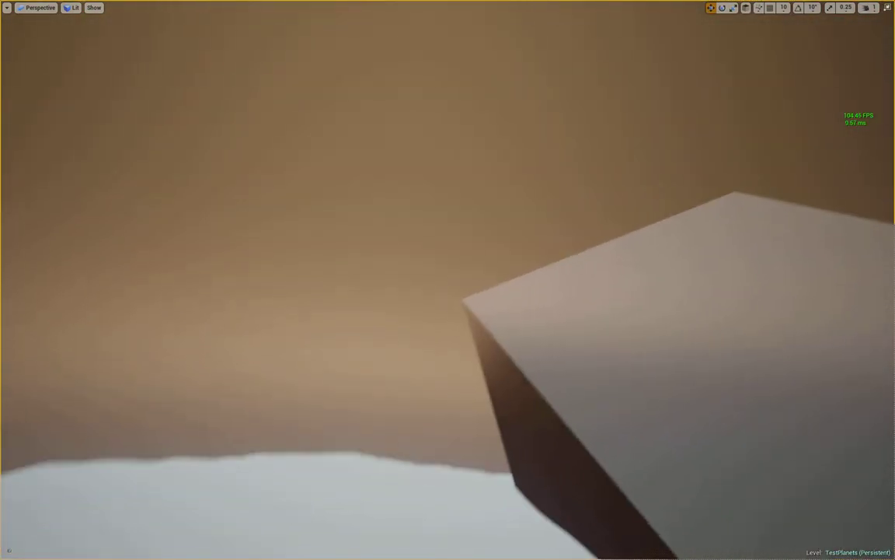
mouse_move(381, 257)
right_down()
mouse_move(389, 248)
mouse_move(412, 256)
right_up()
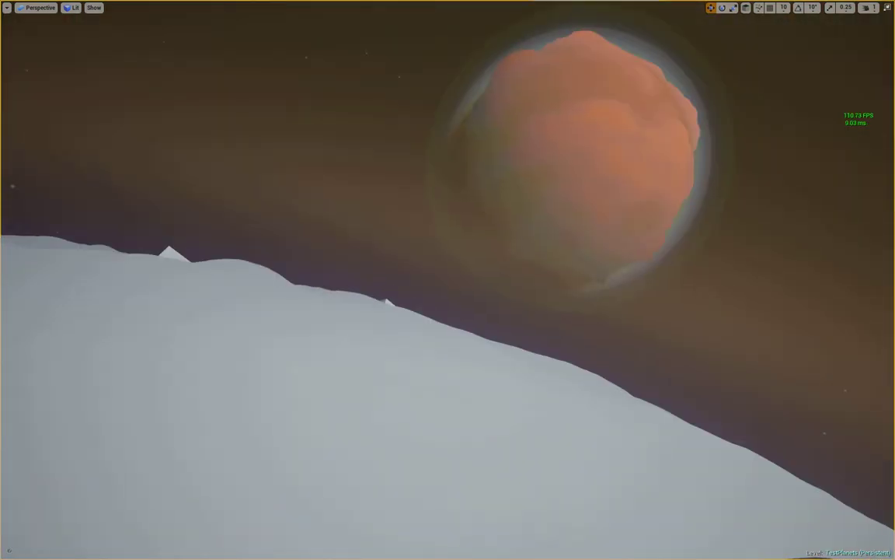